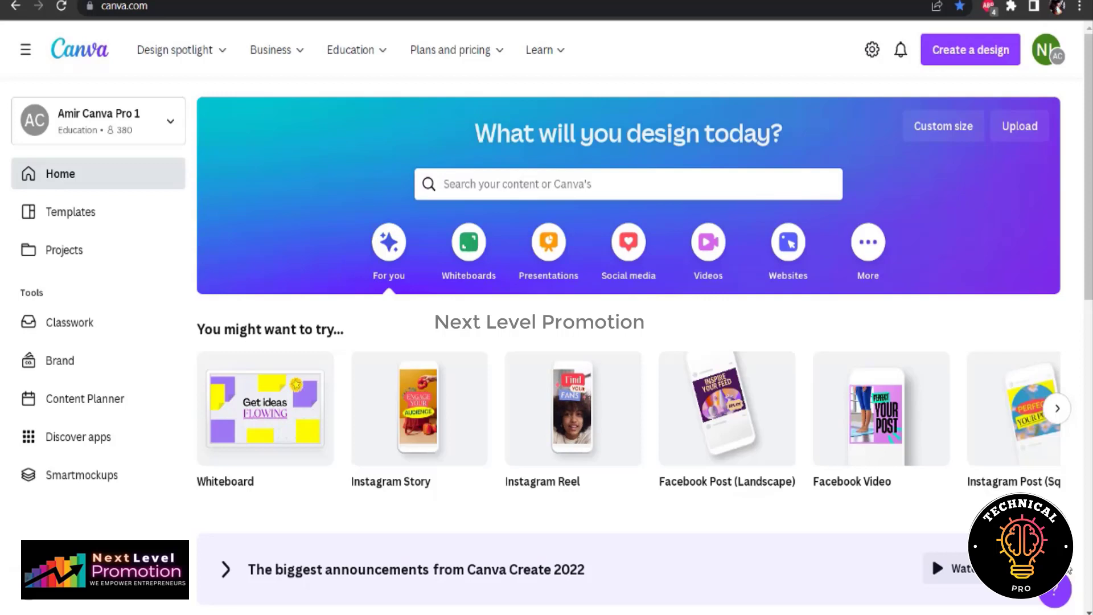
Create a new Facebook Video design by searching the design types for "facebook video"
click(967, 54)
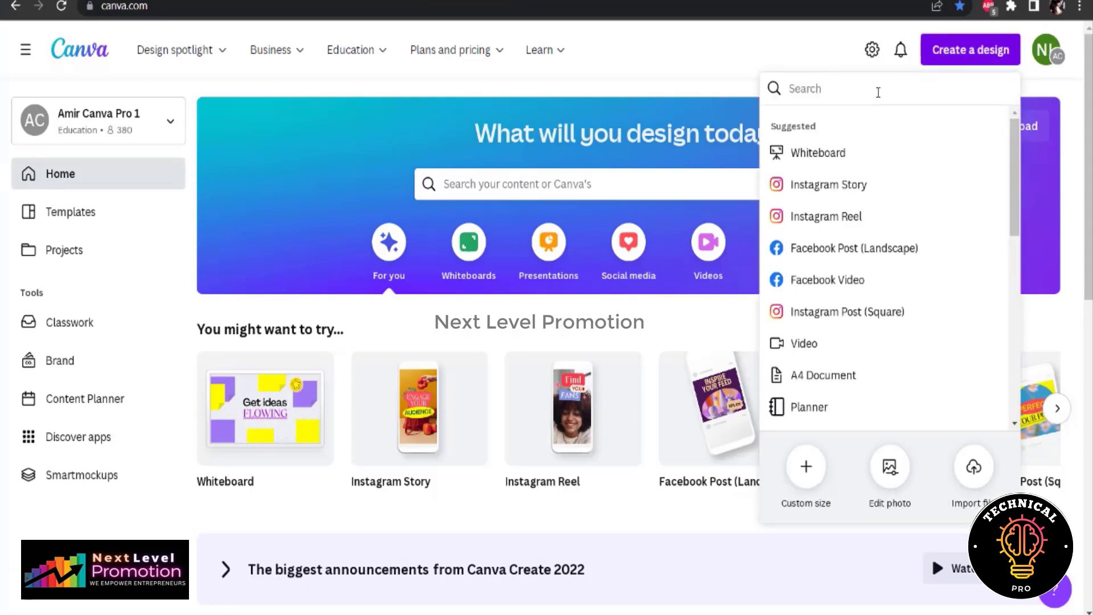
text(facebook video)
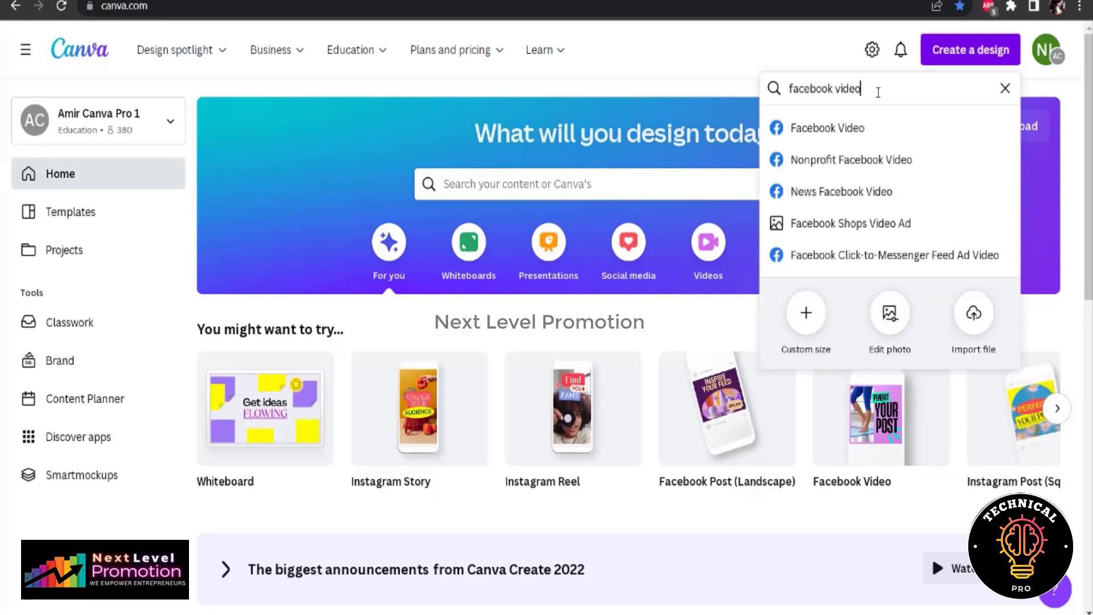
click(884, 133)
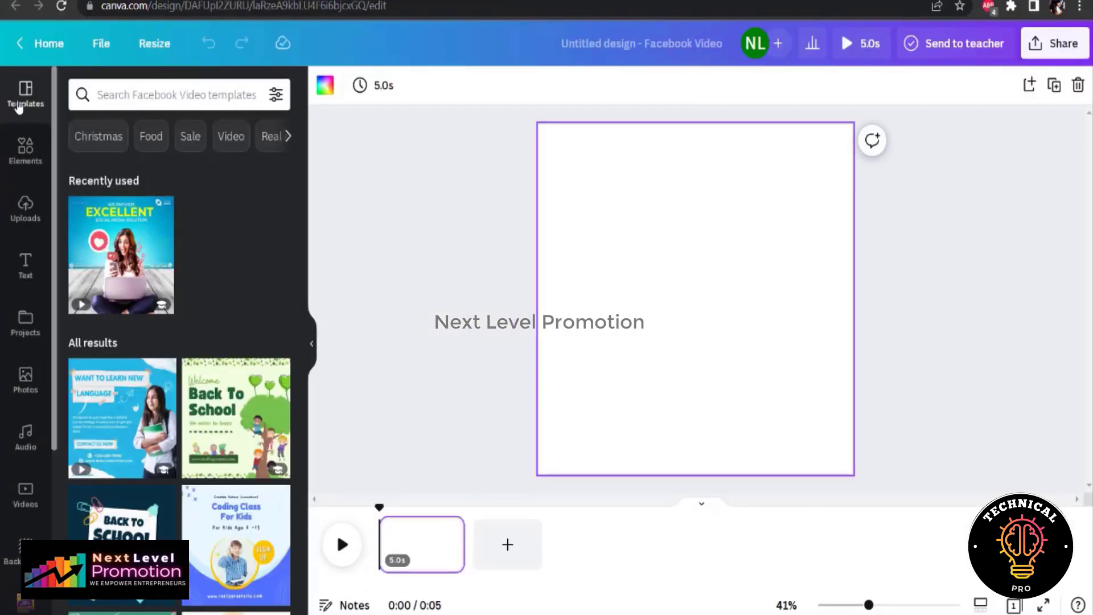
Apply the "We provide excellent social media solution" template to the blank page
drag(301, 182, 298, 471)
click(129, 376)
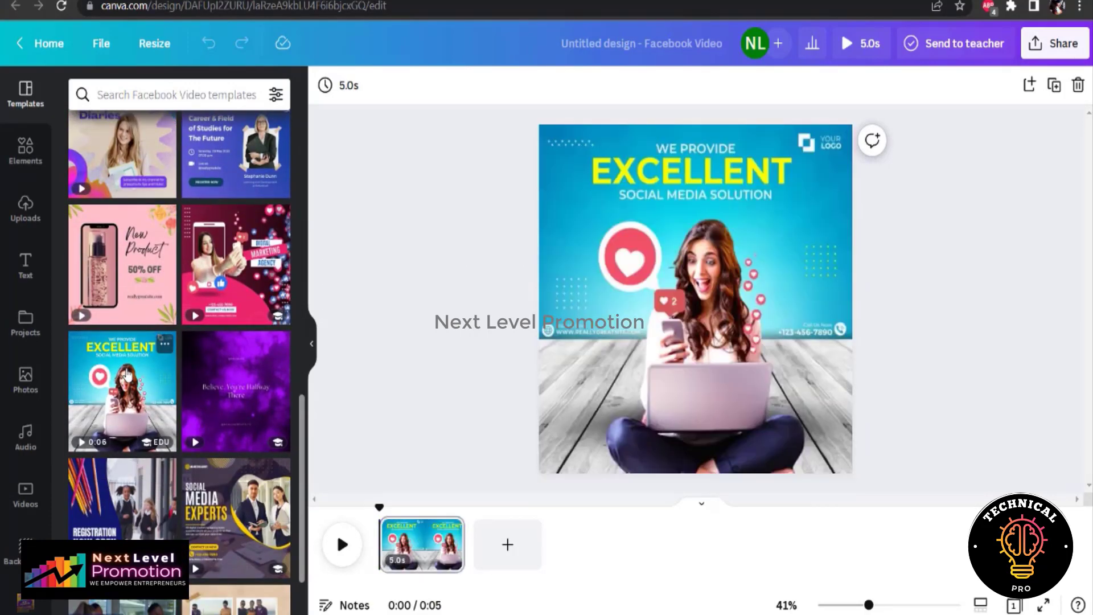
click(720, 332)
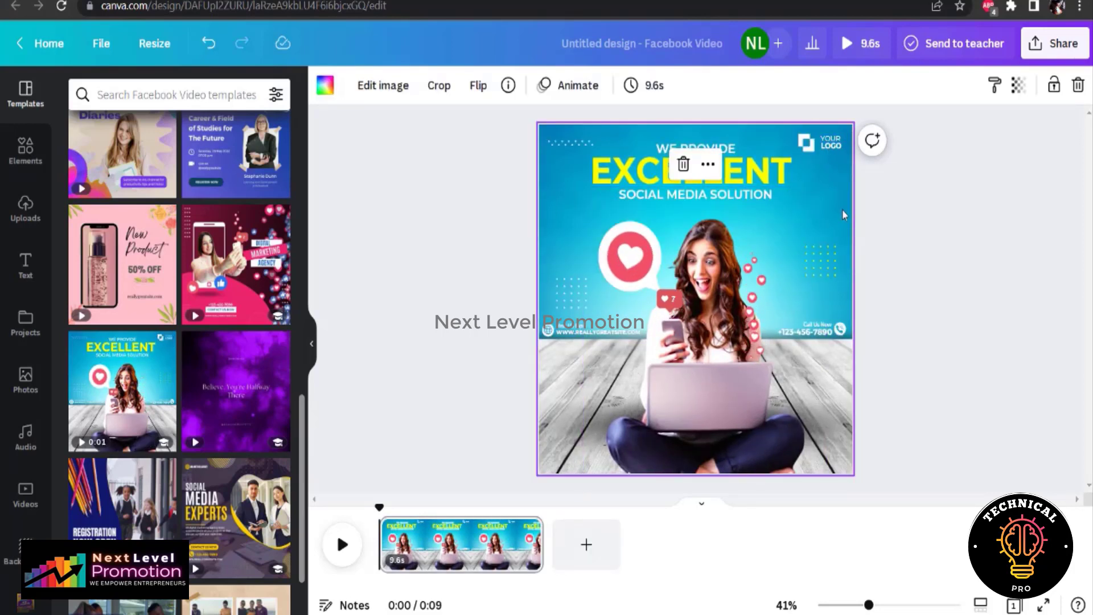
Replace the YOUR LOGO placeholder with the uploaded Next Level Promotion logo
click(831, 144)
key(Delete)
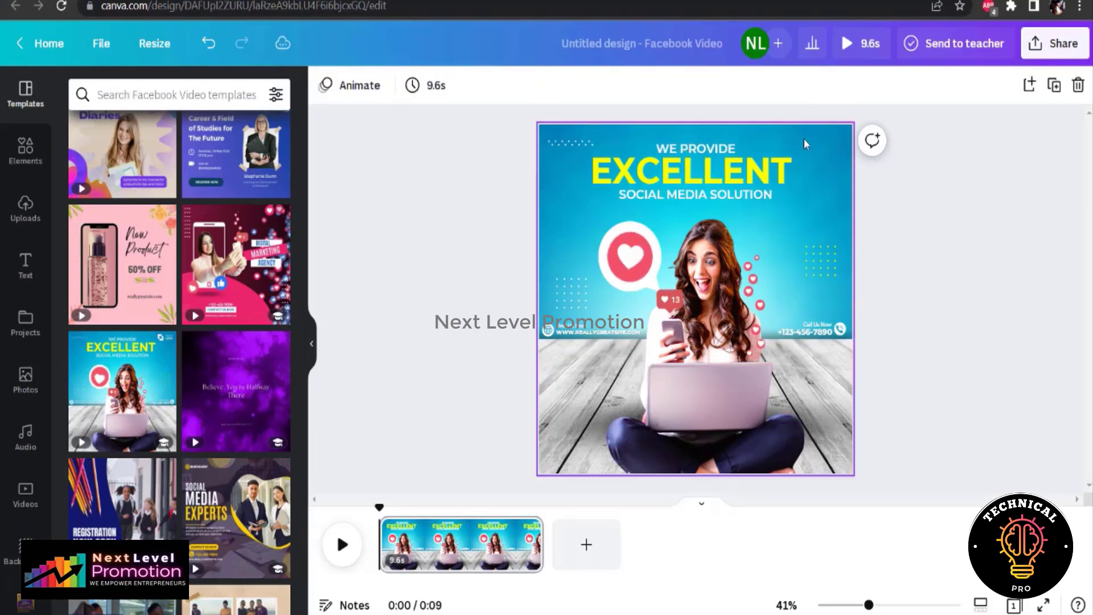
click(26, 208)
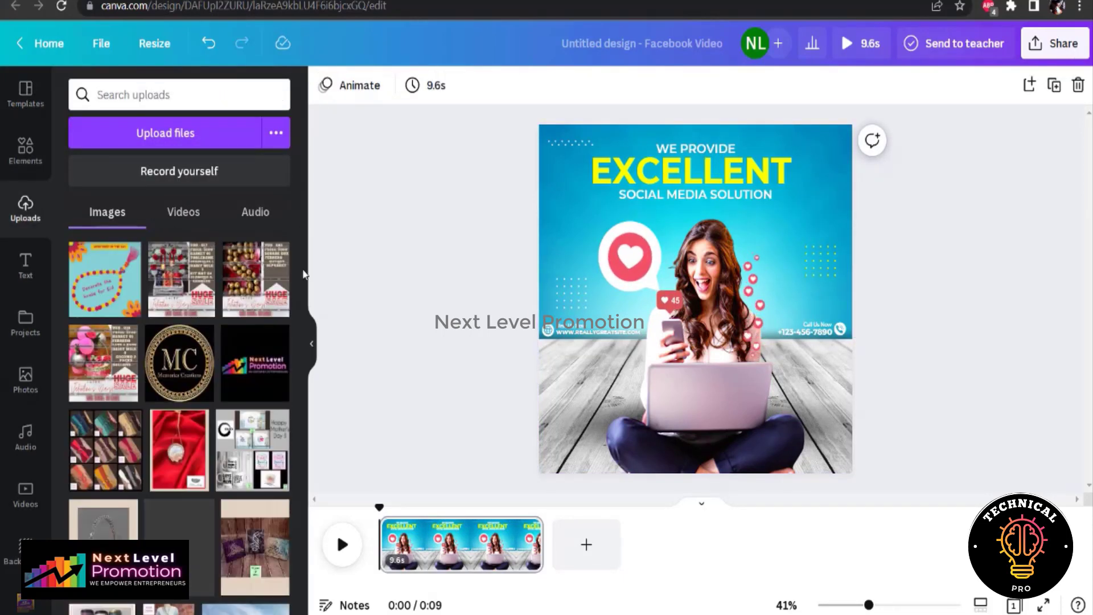
click(259, 371)
Crop the black areas above and below the Next Level Promotion logo and apply the crop
double_click(698, 263)
drag(608, 203, 609, 275)
drag(610, 396, 613, 331)
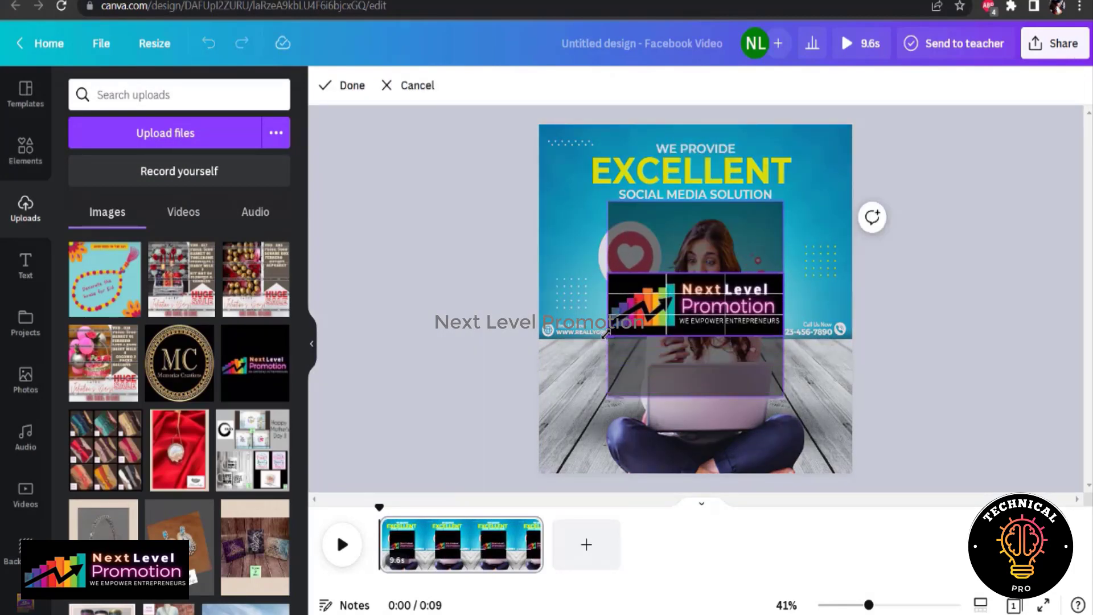
click(1040, 394)
Scale the cropped logo down to roughly half its width
click(729, 288)
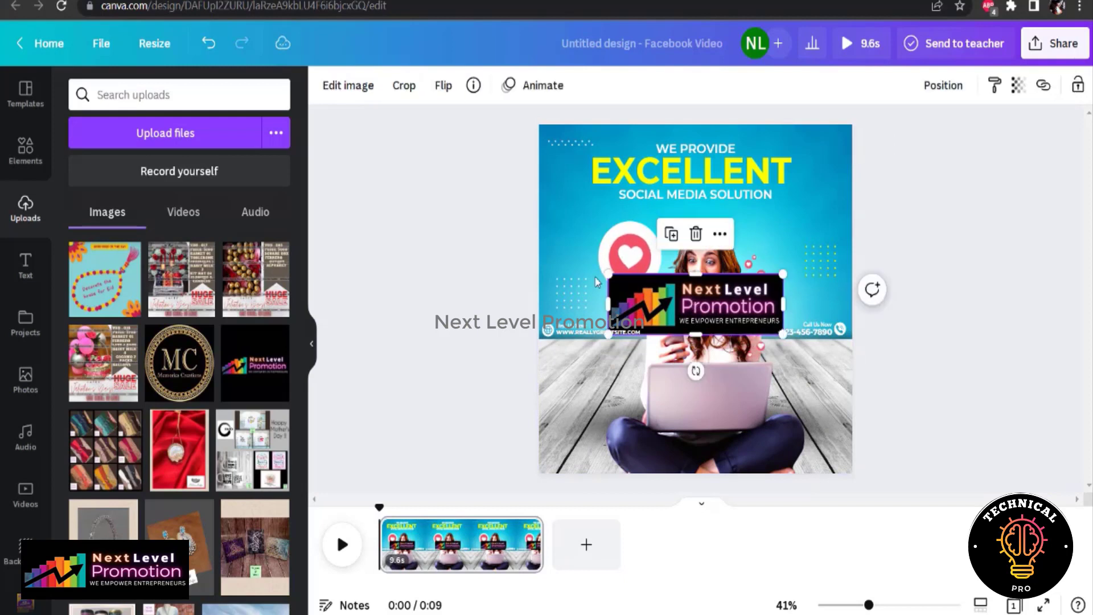
drag(632, 287, 710, 314)
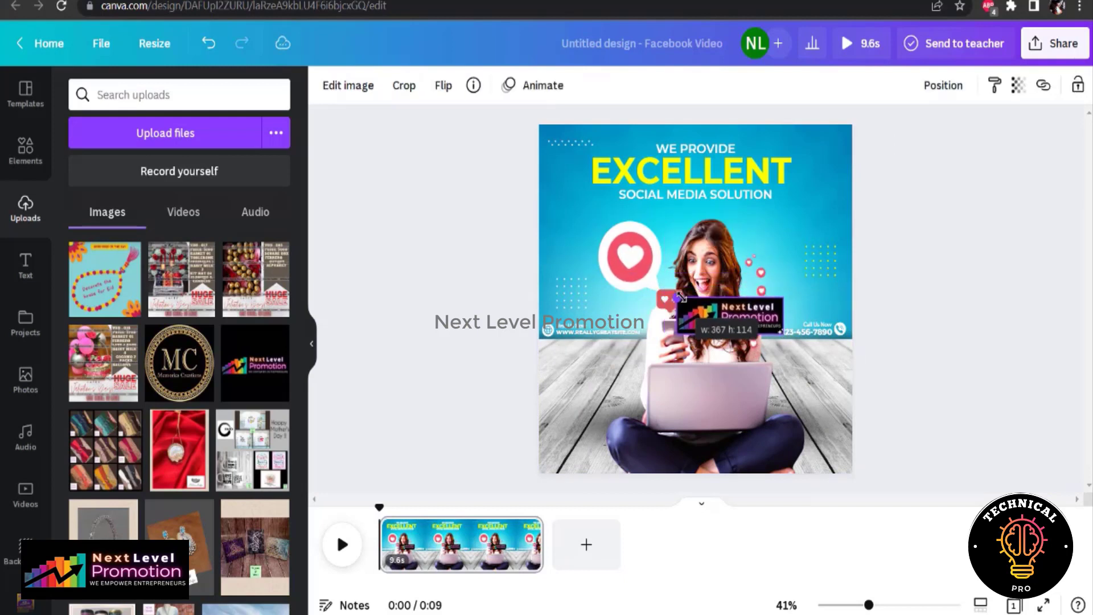
click(980, 253)
Delete the small white dotted ornament in the upper-left corner of the design
click(553, 143)
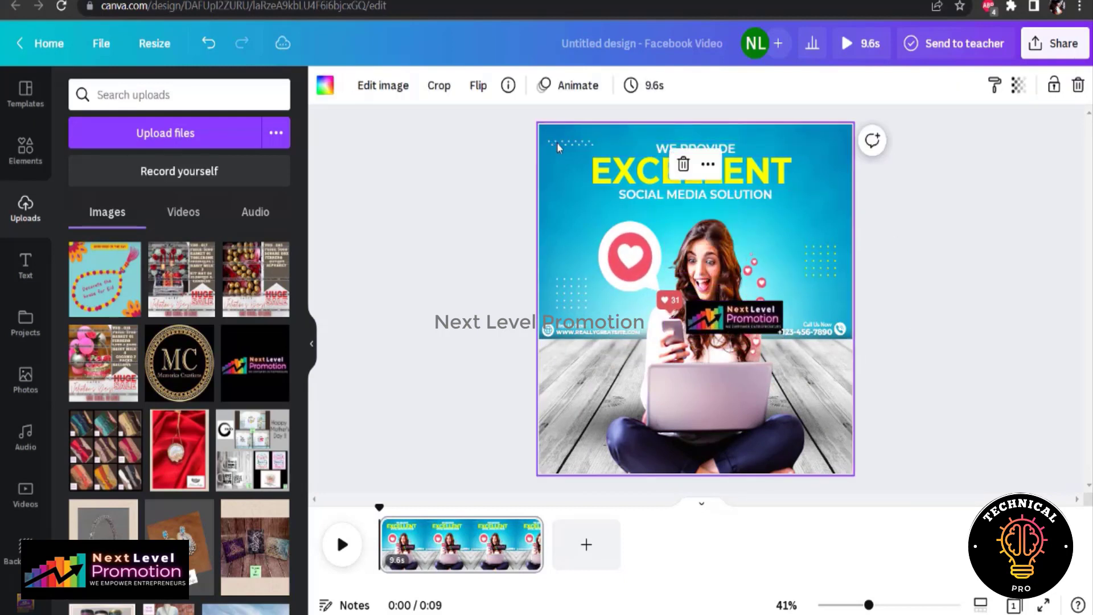
click(557, 143)
key(Delete)
click(557, 144)
key(Delete)
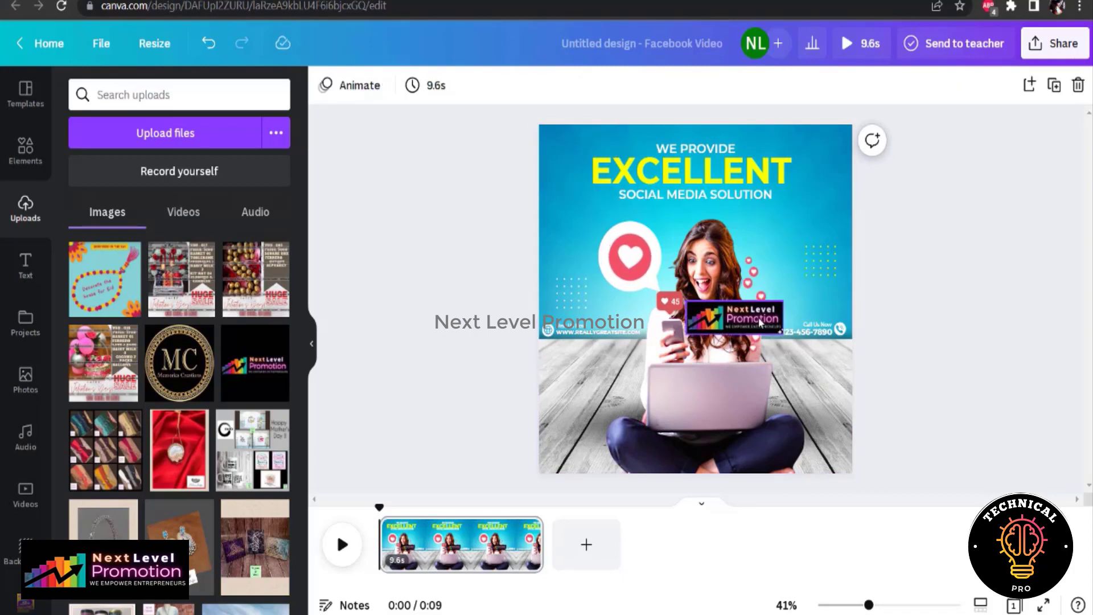
Move the logo into the upper-left corner of the design and shrink it slightly to fit beside the heading
drag(759, 323, 617, 160)
click(544, 161)
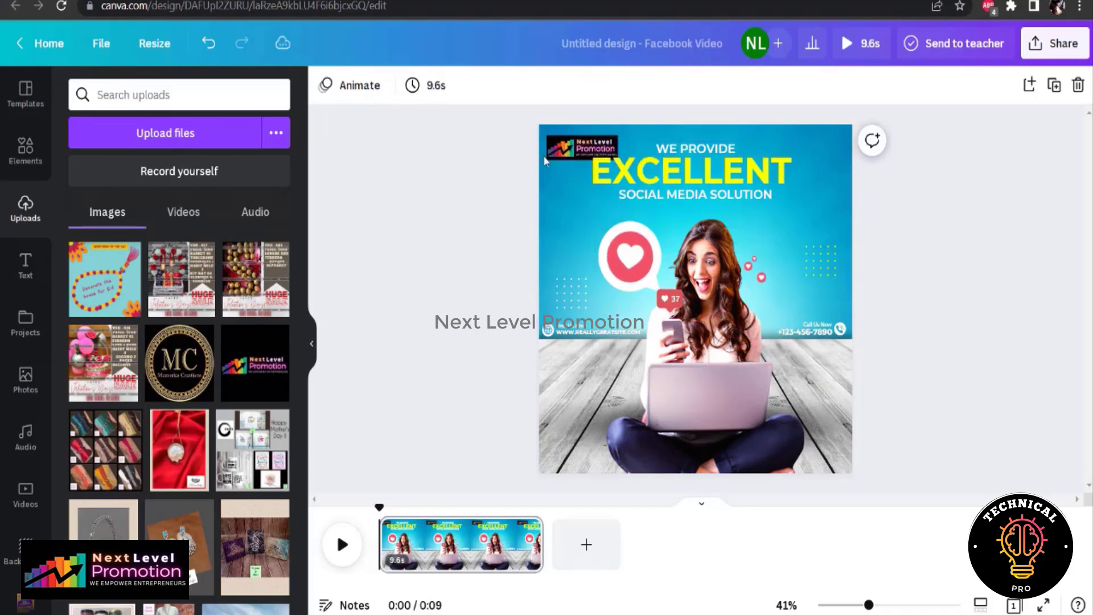
click(571, 156)
click(581, 145)
Narrow the WE PROVIDE and EXCELLENT text boxes to clear the logo, and nudge the logo closer to the corner
click(711, 150)
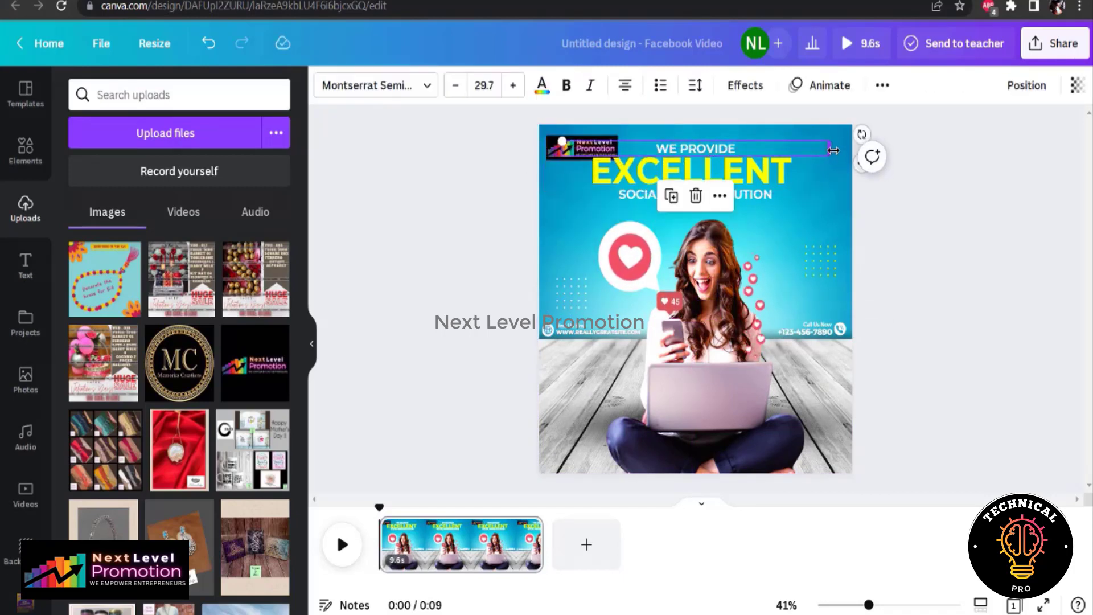
drag(830, 149, 721, 147)
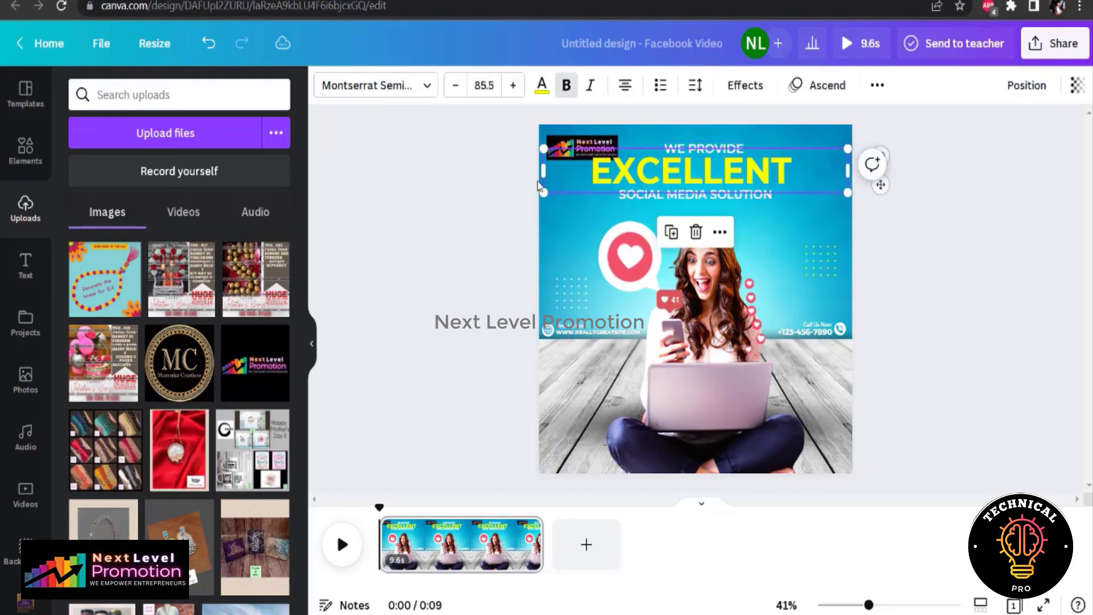
drag(557, 148, 554, 146)
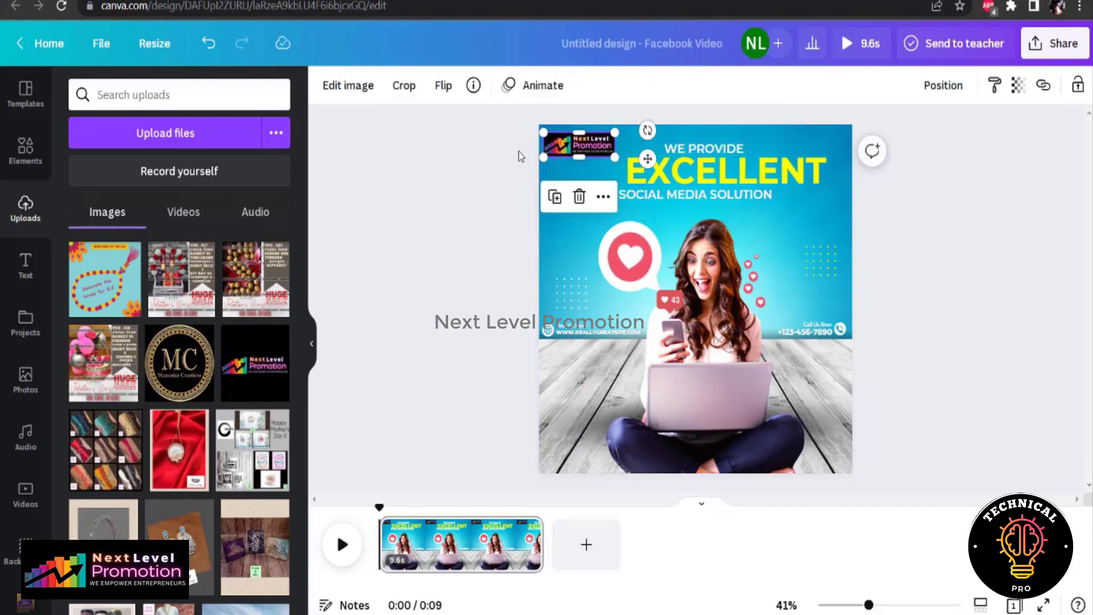
click(520, 154)
Change the WE PROVIDE line to "GROW YOUR" and the large yellow heading to "BUSINESS"
double_click(730, 149)
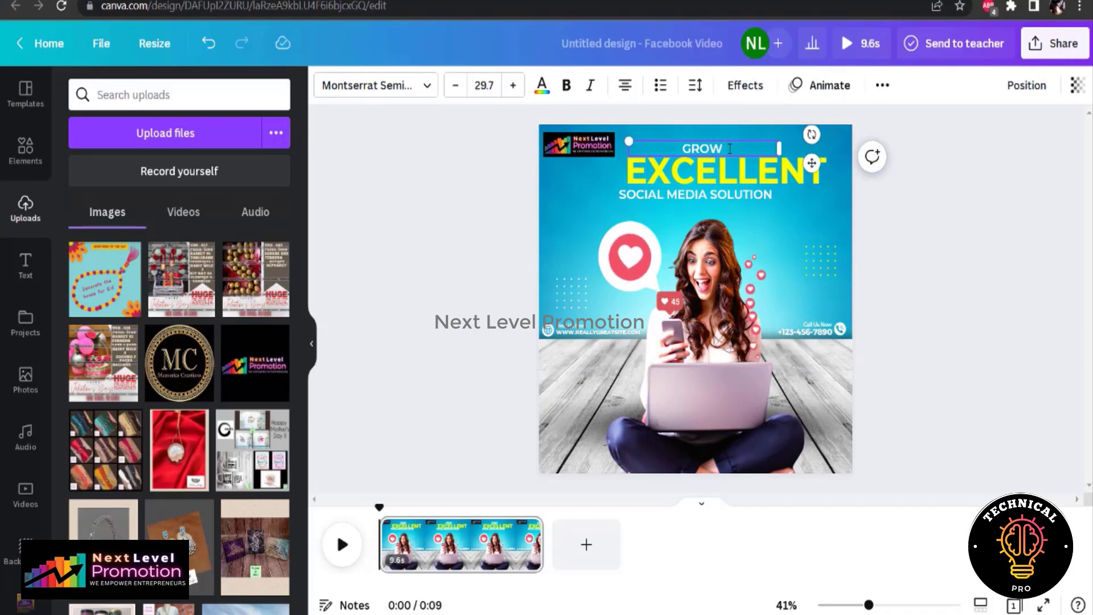
double_click(716, 173)
text(BUDIN)
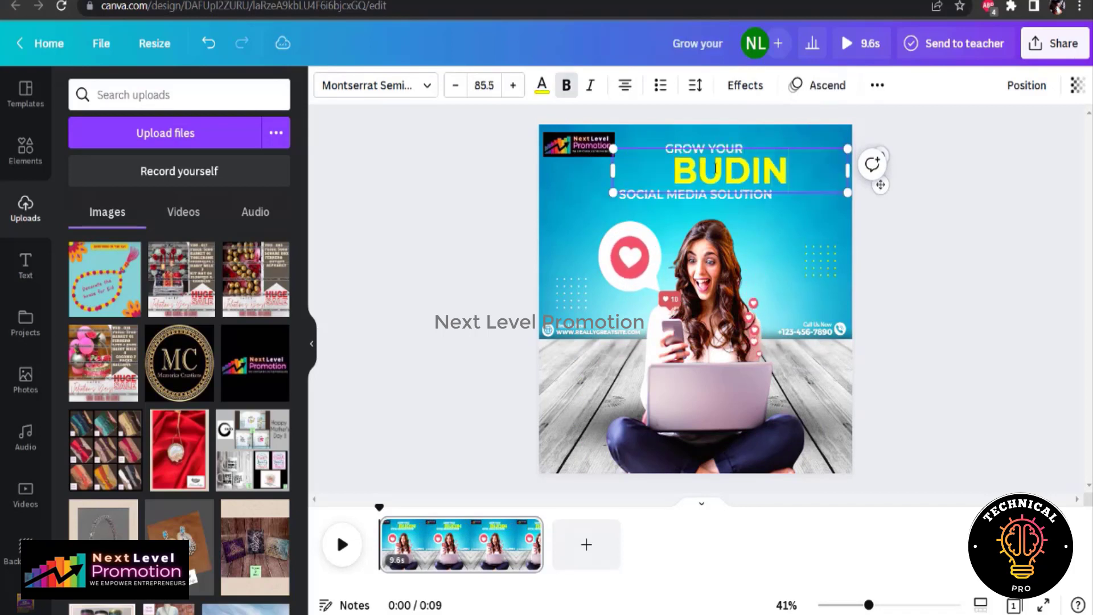
text(ESS)
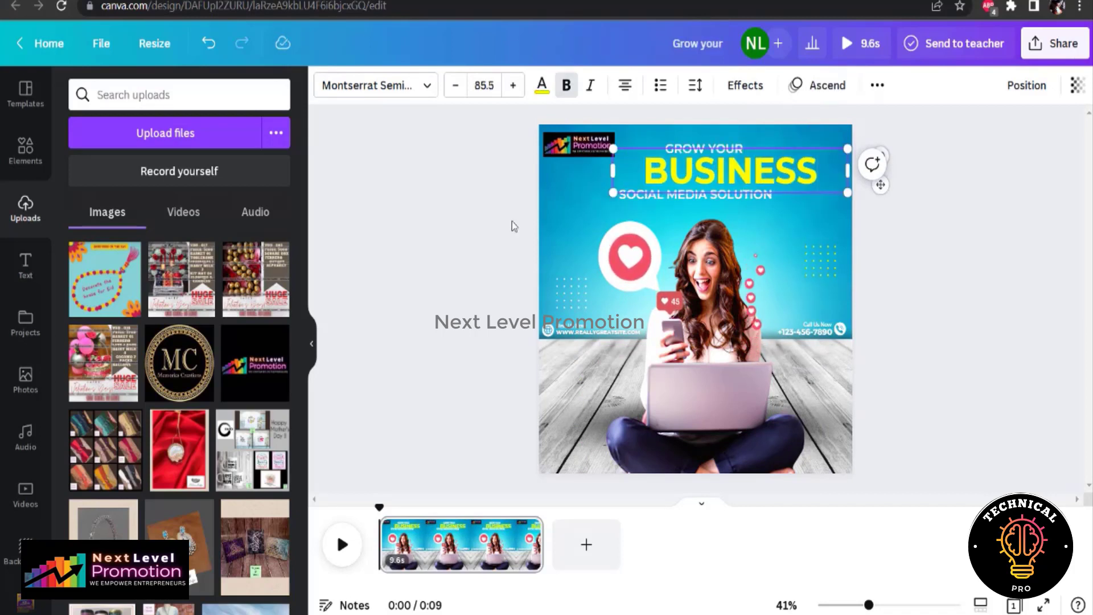
click(514, 226)
Change the subtitle to "WITH NEXT LEVEL PROMOTION" and reposition it and the BUSINESS heading slightly lower under GROW YOUR
double_click(687, 196)
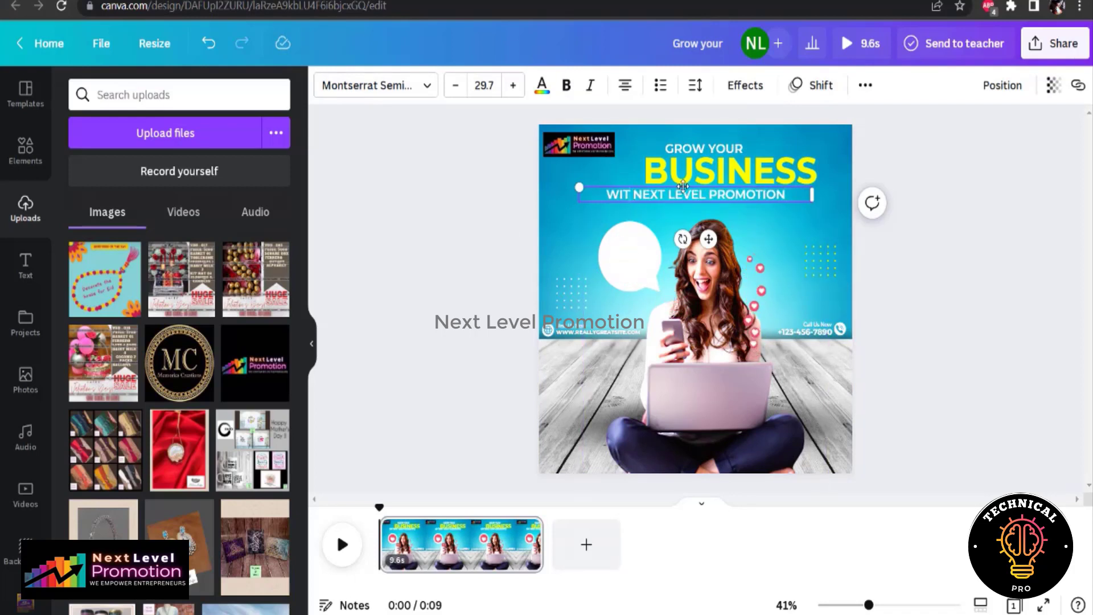
click(956, 313)
mouse_move(688, 191)
mouse_down()
mouse_move(700, 197)
mouse_move(699, 180)
mouse_up()
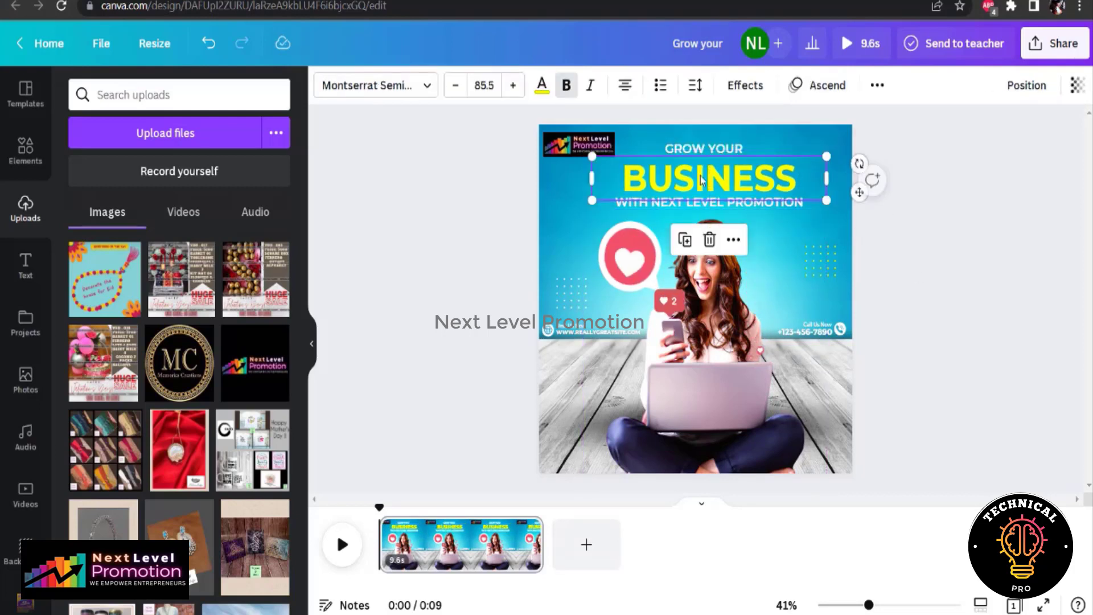
click(691, 149)
Replace the blue background with the dusky pink-brown gradient from the Patterns backgrounds
click(589, 214)
click(325, 85)
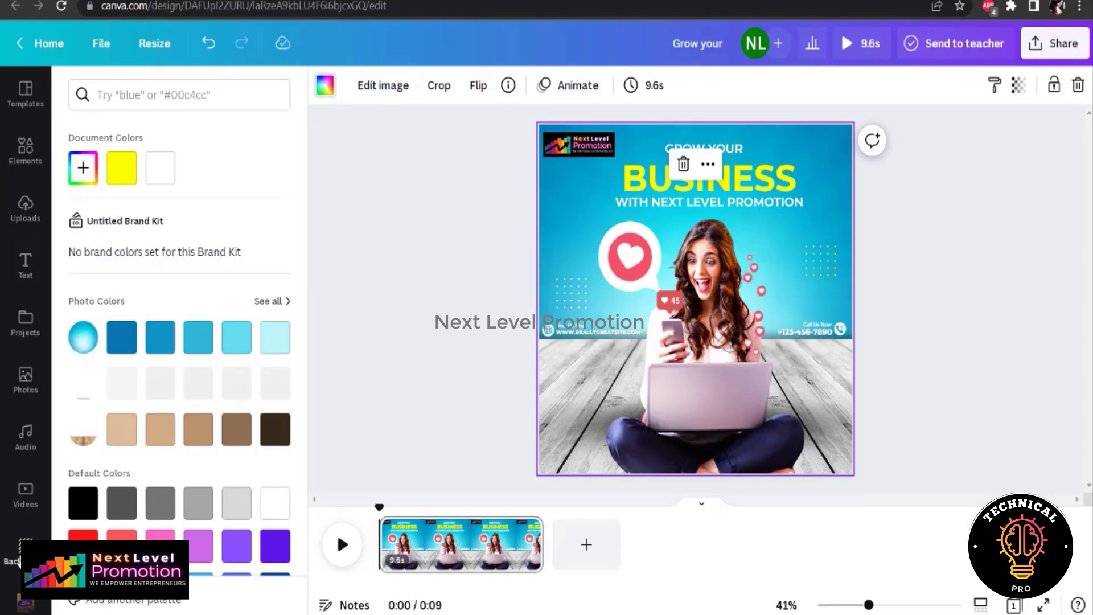
click(20, 561)
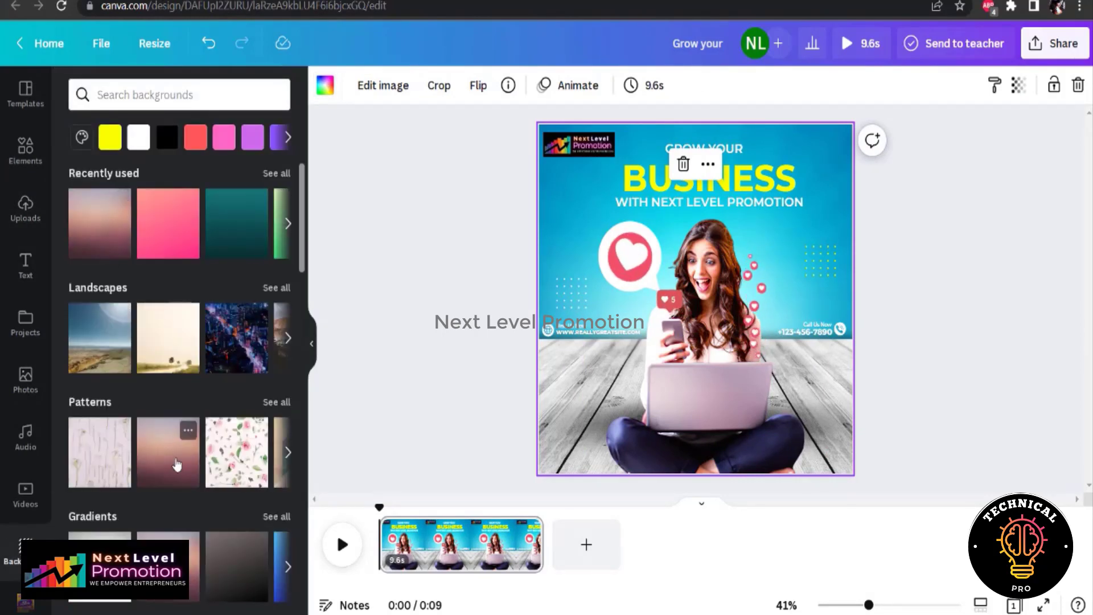
click(177, 465)
click(403, 319)
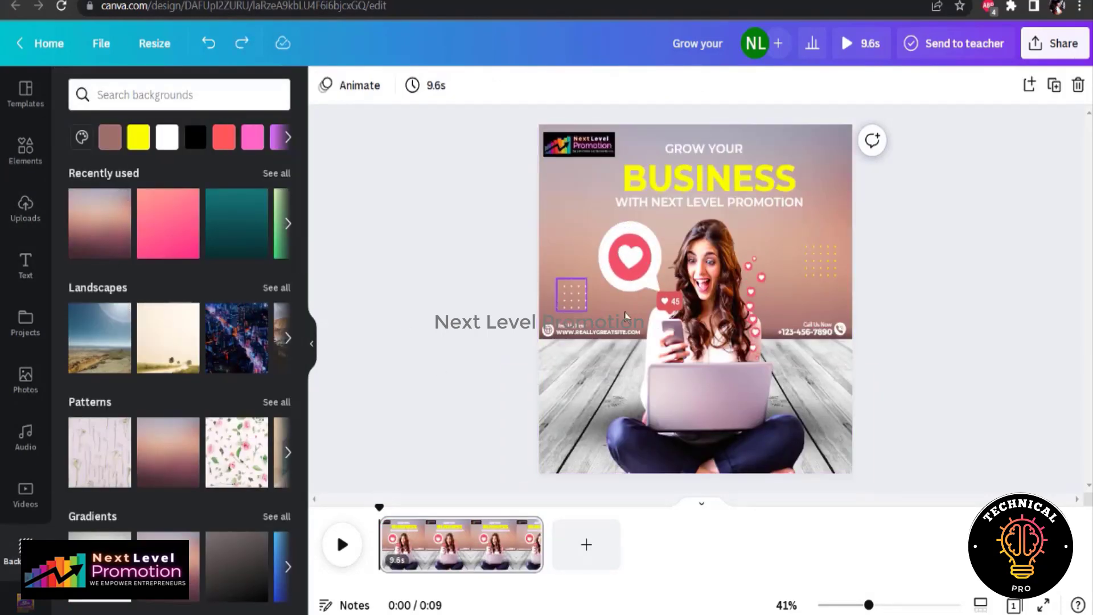
click(755, 304)
shift+click(679, 307)
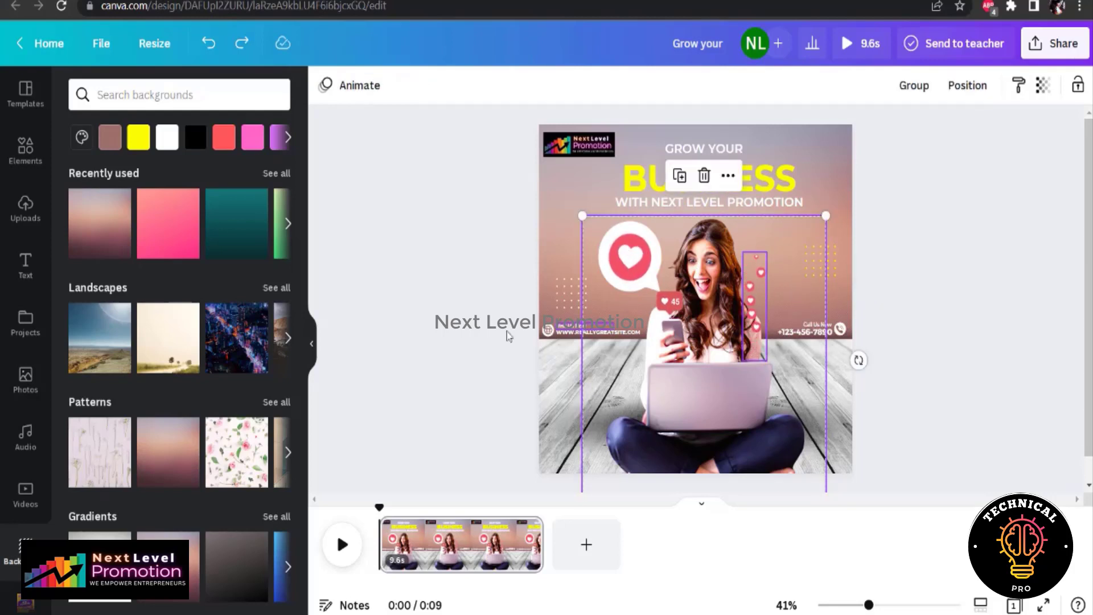
click(499, 310)
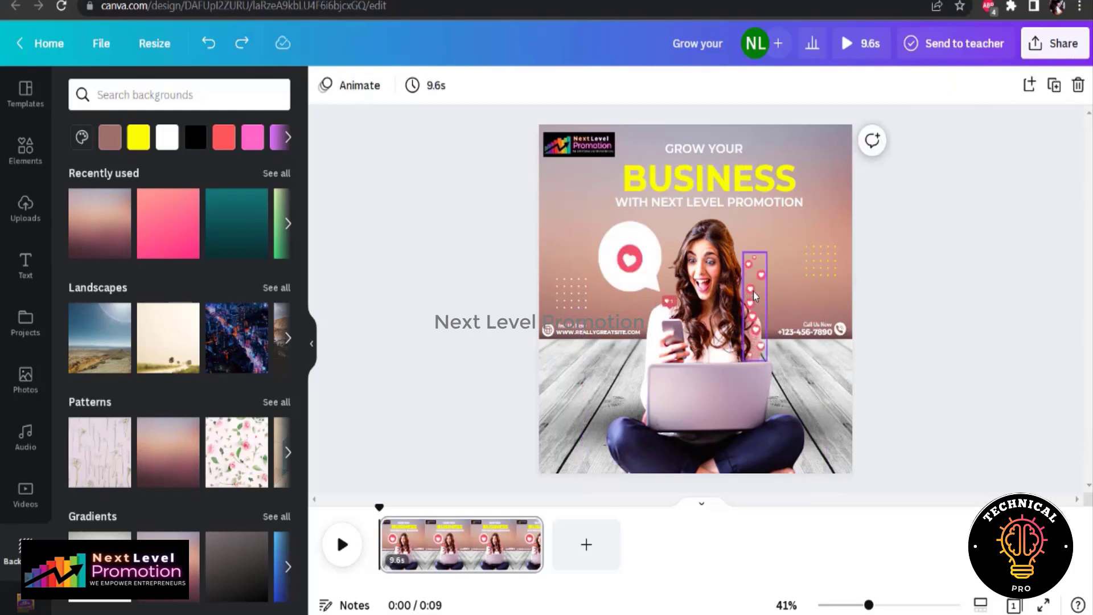
Group the woman, heart bubble, like counter and floating hearts, and make the group smaller and lower in the design
click(637, 263)
shift+click(658, 281)
shift+click(750, 323)
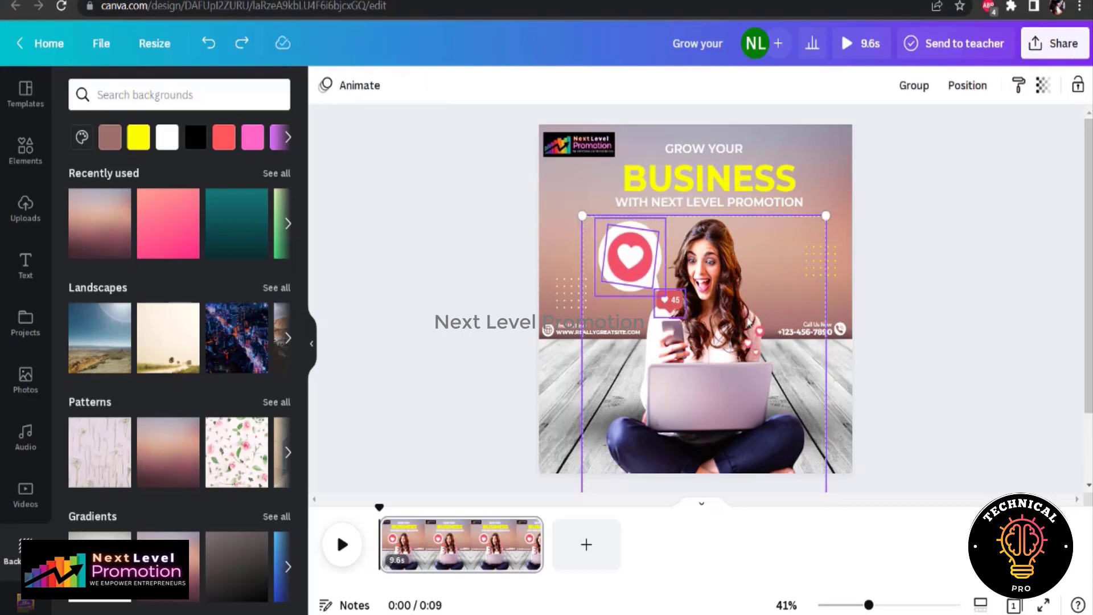
click(913, 85)
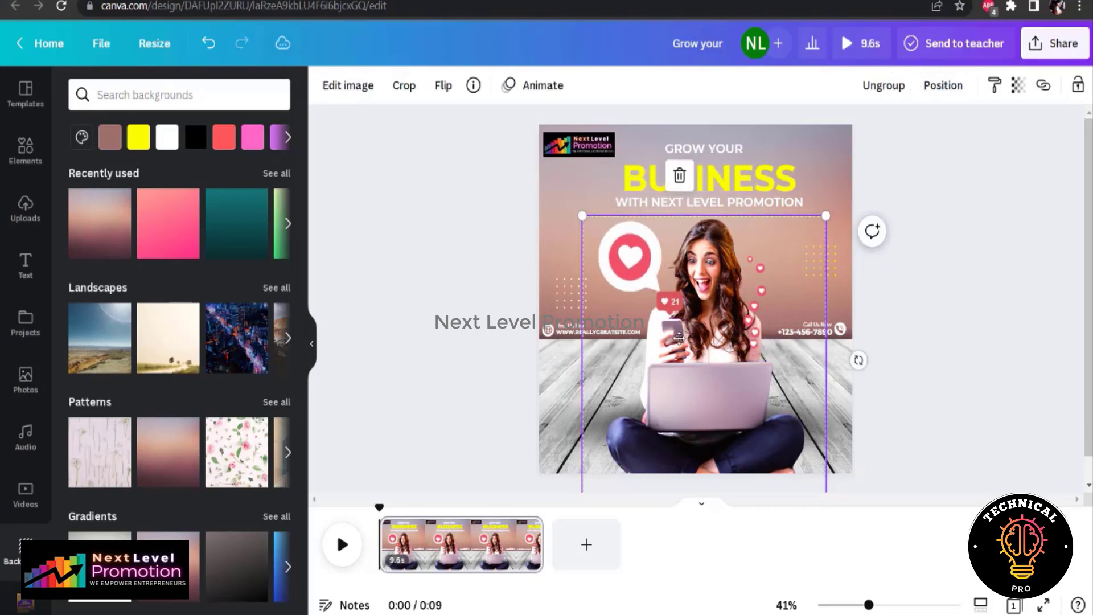
drag(689, 336, 639, 330)
drag(530, 209, 578, 261)
Delete the website line and both dotted ornaments, and move the woman group to the left edge of the design
click(563, 336)
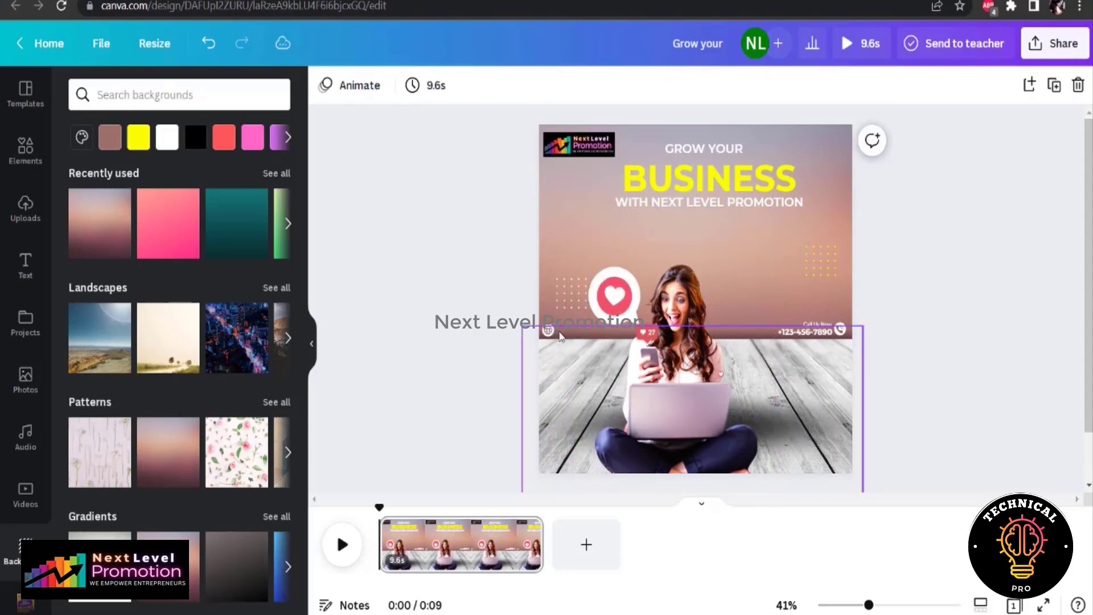
click(572, 305)
key(Delete)
click(819, 263)
key(Delete)
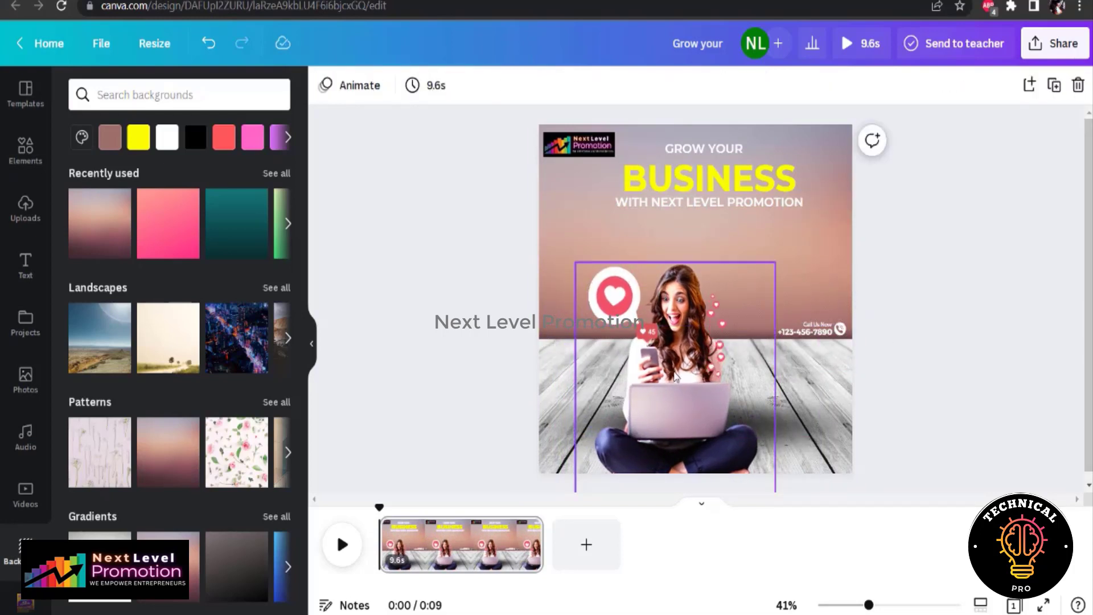
drag(675, 372, 629, 366)
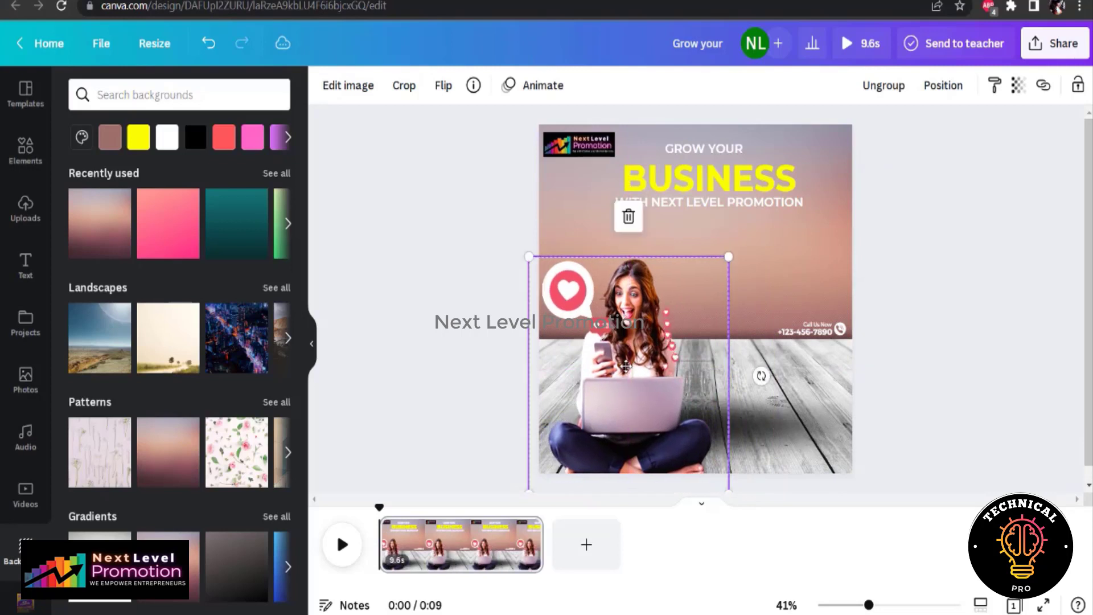
Replace the placeholder number under Call Us Now with the business's phone number
click(820, 337)
click(649, 538)
double_click(826, 332)
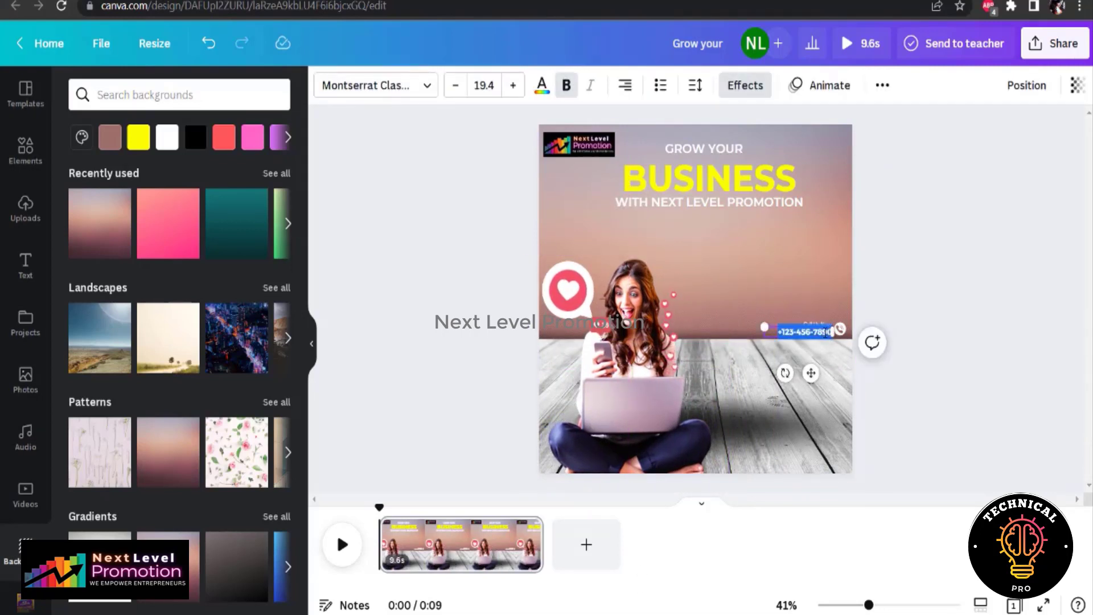
click(991, 300)
click(840, 328)
click(819, 326)
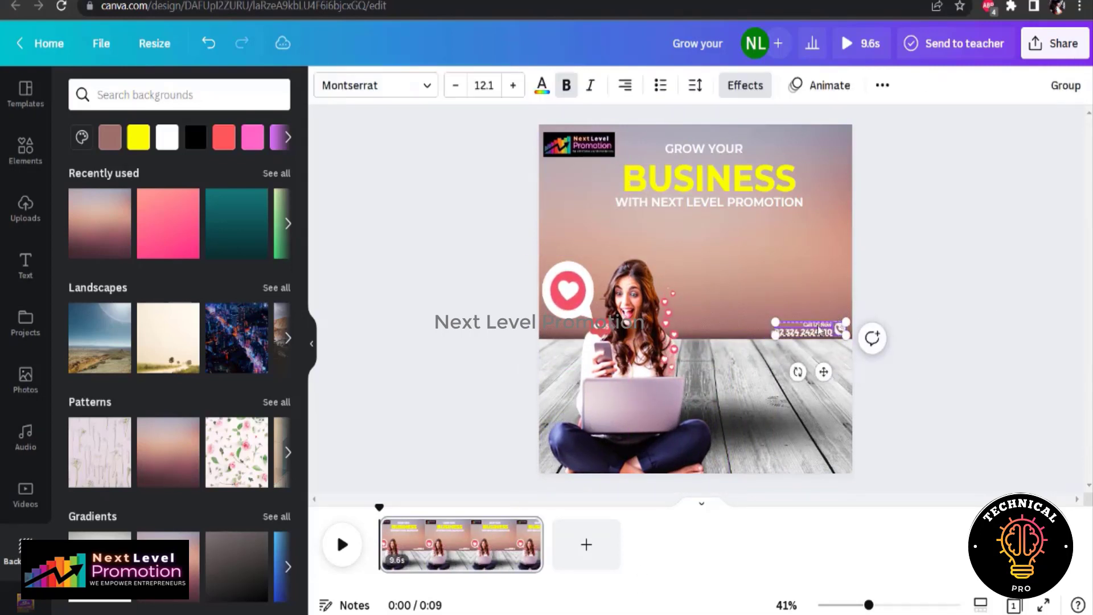
click(840, 328)
shift+click(814, 334)
click(828, 334)
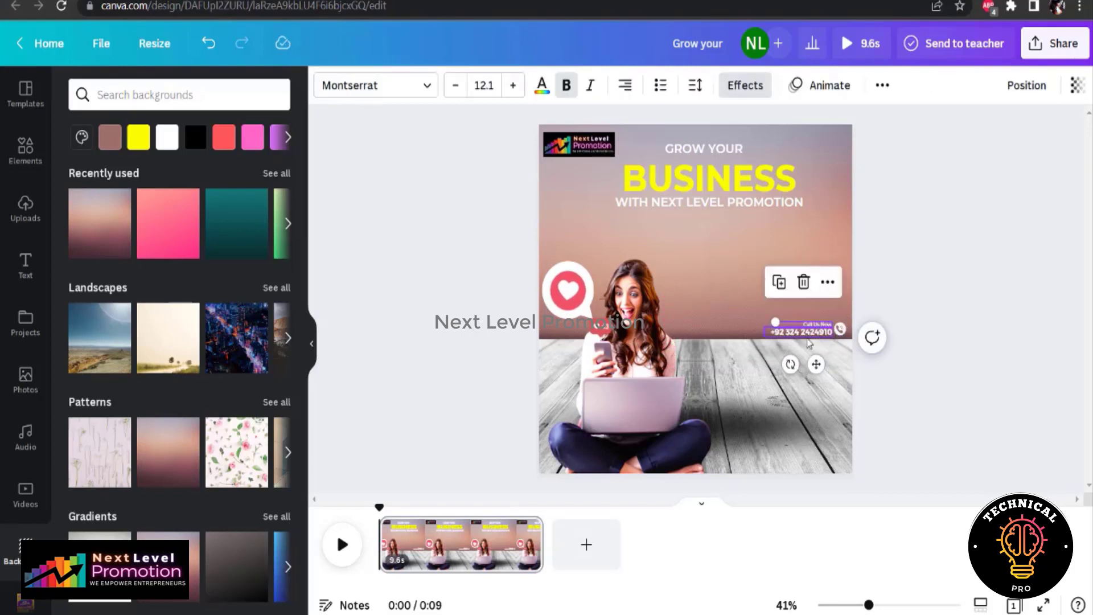
click(1004, 402)
Group the Call Us Now line, phone number and phone icon, and place the group larger in the design's lower-right corner
click(841, 329)
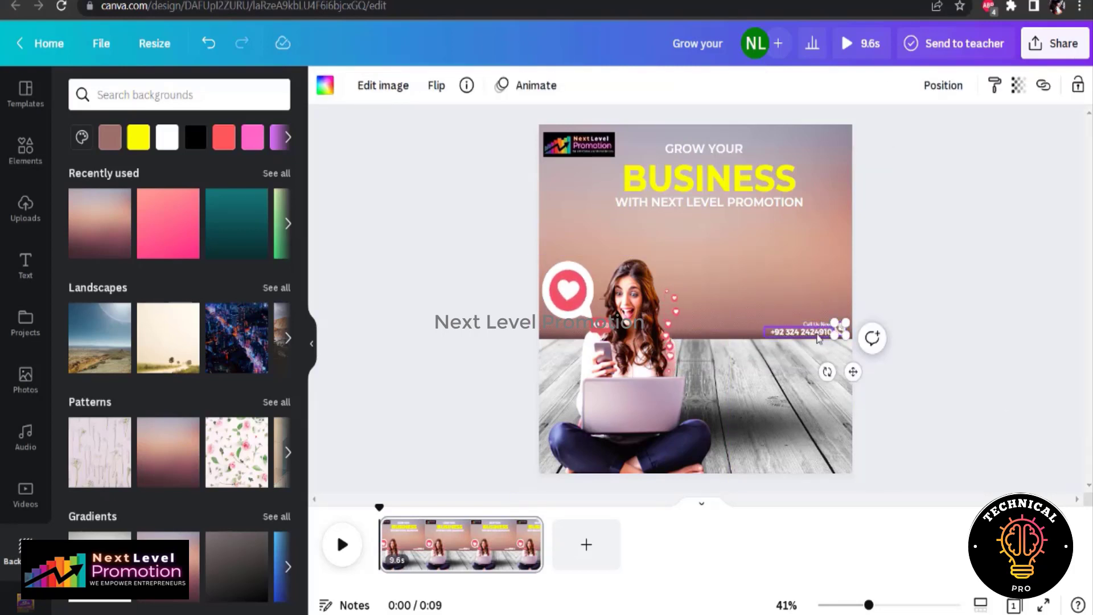
shift+click(820, 331)
click(1069, 83)
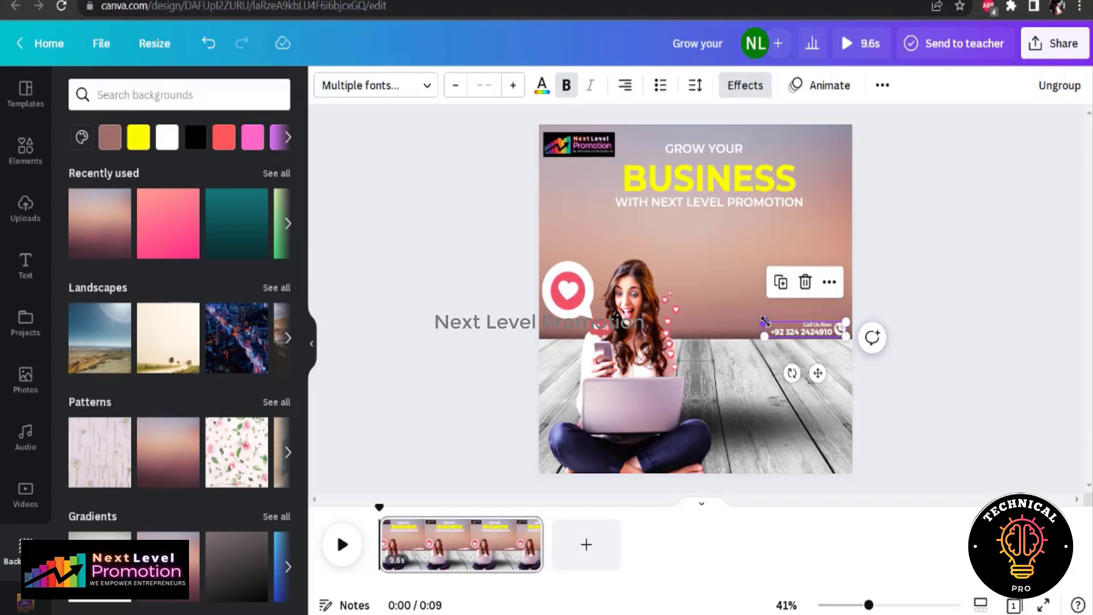
drag(818, 373, 791, 506)
Recolor the BUSINESS heading with the dark purple from the logo's photo colors
click(626, 176)
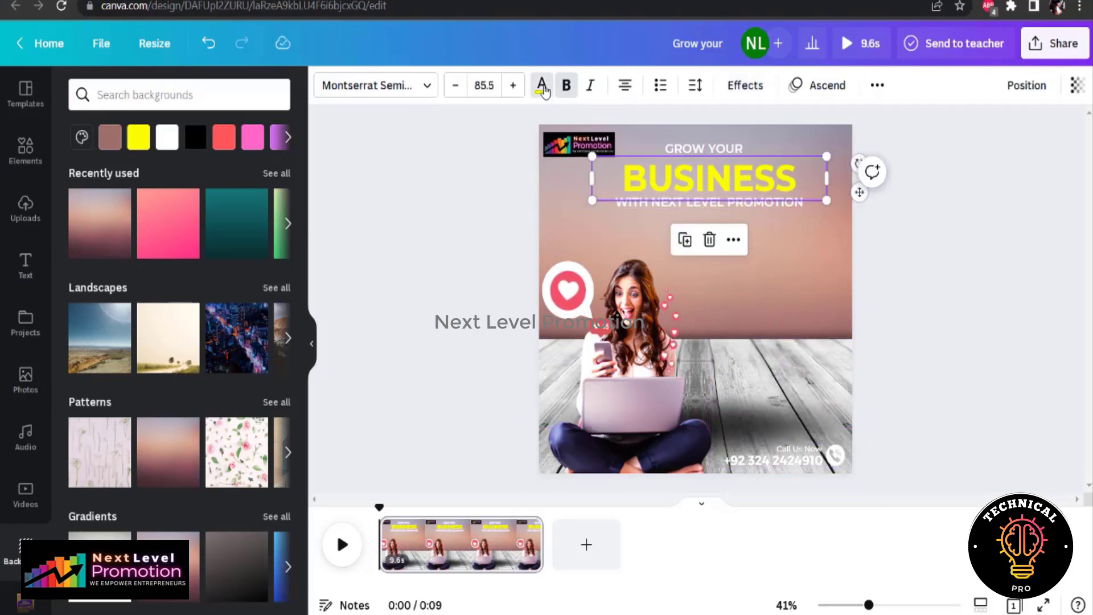
click(544, 86)
click(272, 300)
click(160, 371)
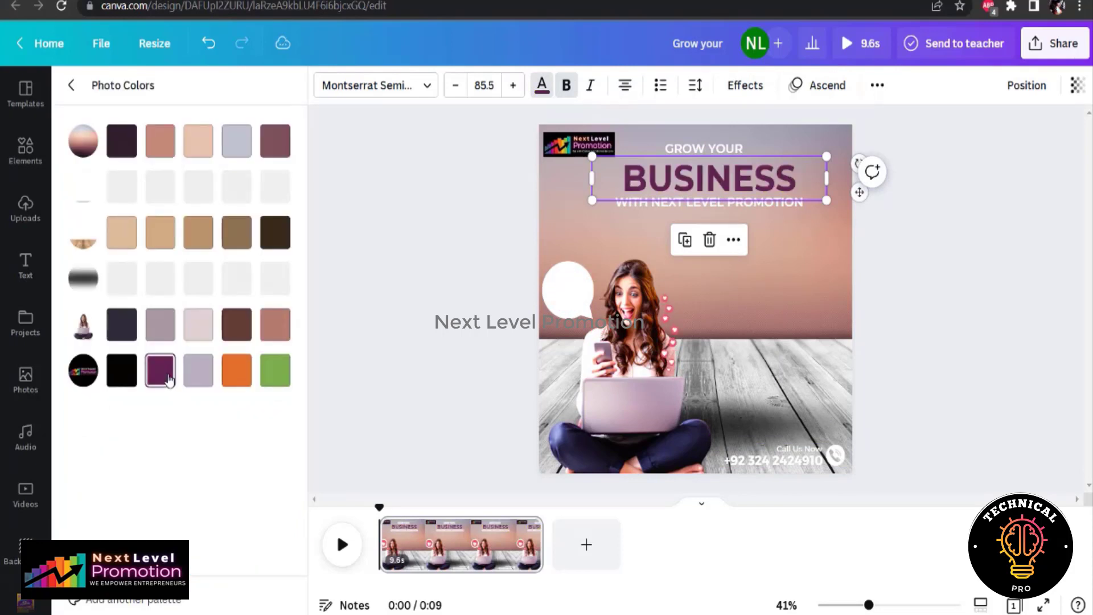
Recolor the Call Us Now line and the phone number with the dark purple document color
click(786, 449)
click(543, 86)
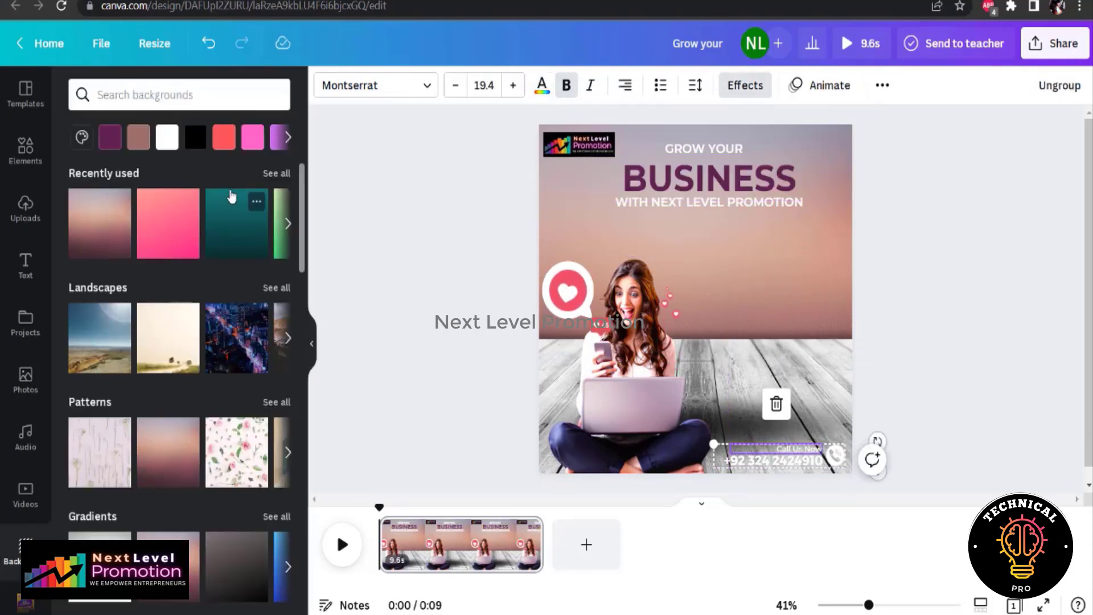
click(542, 86)
click(126, 175)
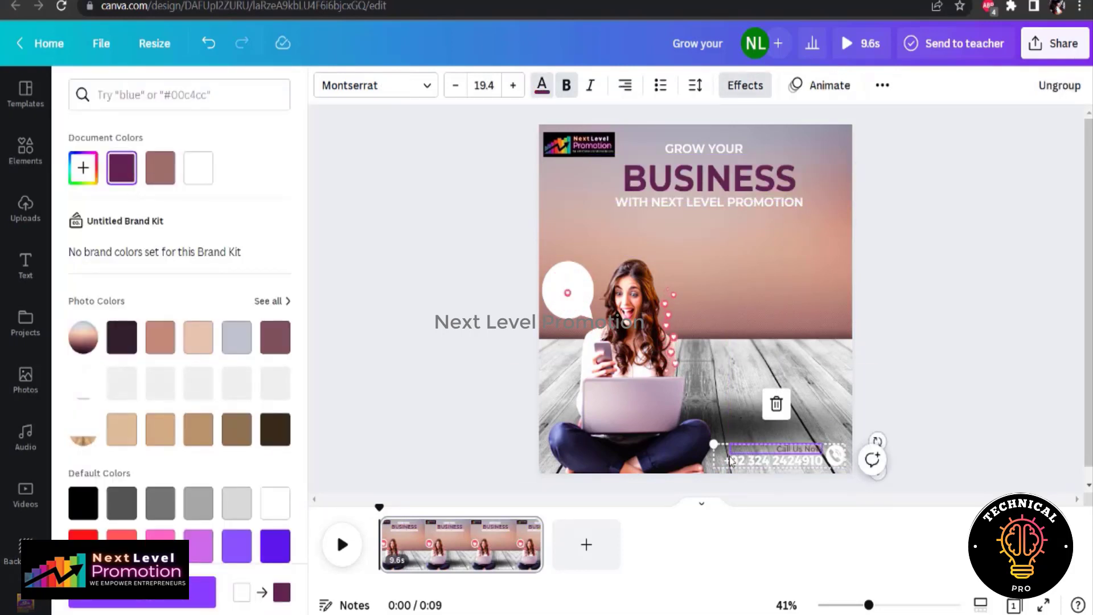
click(773, 460)
click(122, 171)
key(Escape)
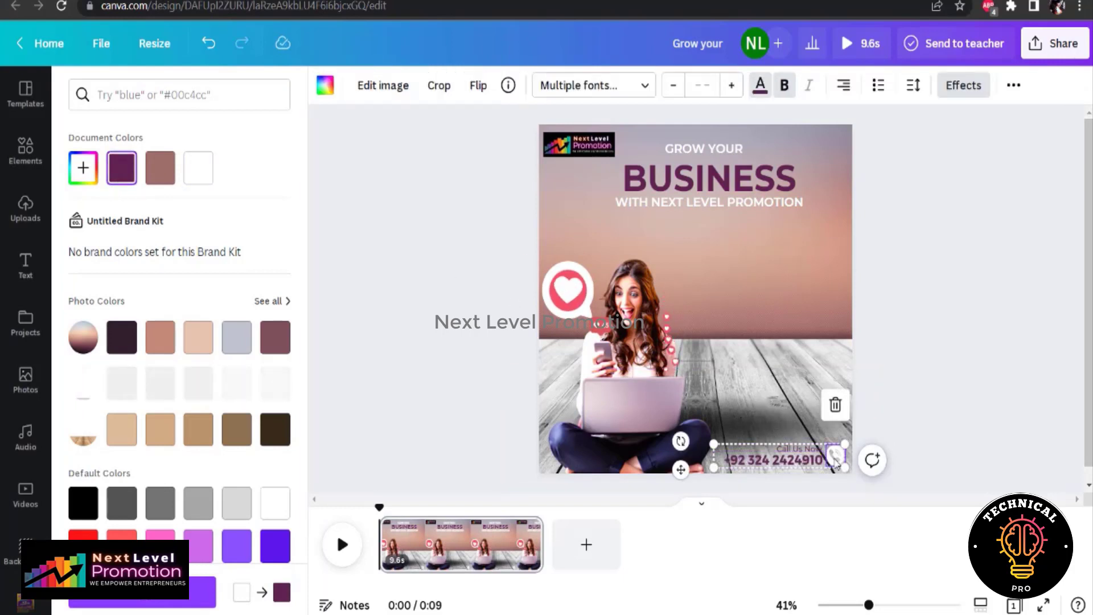
Recolor the phone icon beside the contact number with the same dark purple document color
click(371, 296)
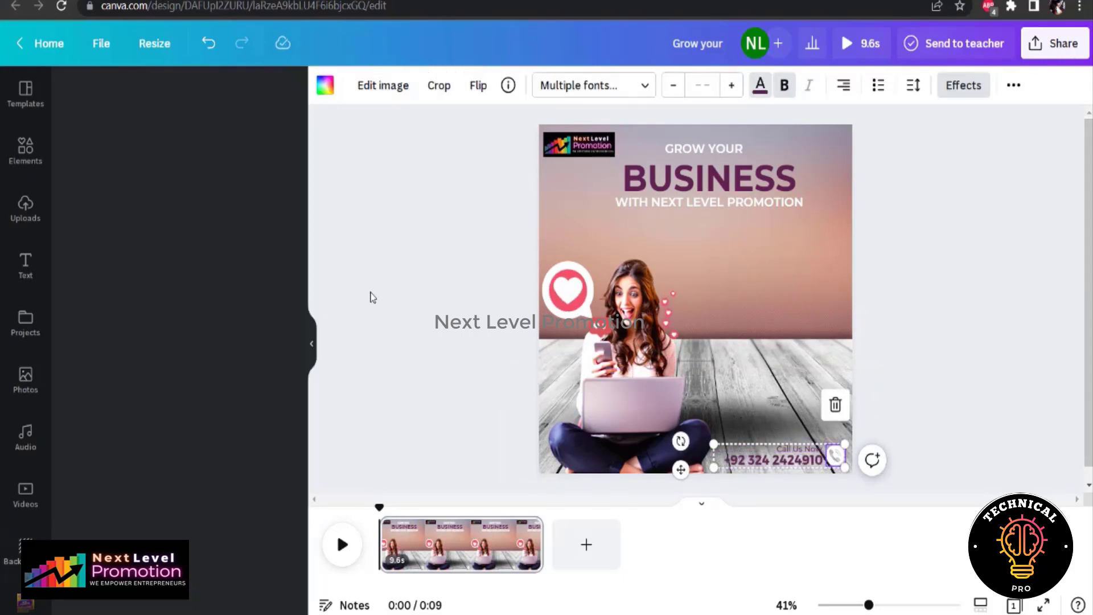
click(955, 415)
click(836, 462)
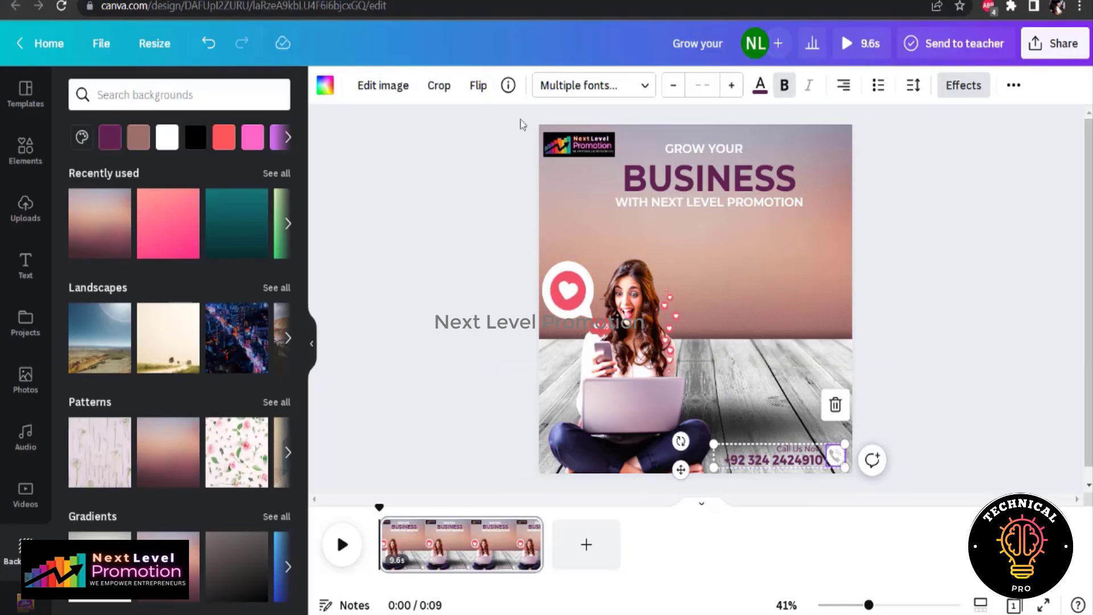
click(325, 88)
click(121, 173)
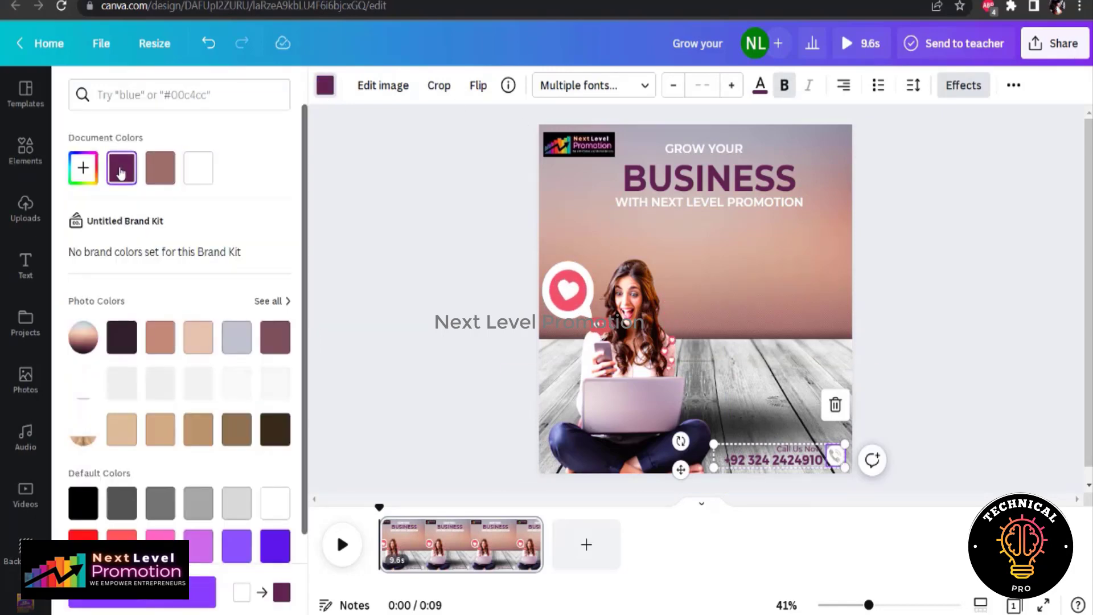
click(334, 230)
Search the elements for "girl sitting with laptop" and add the photo of the cross-legged woman raising her fist on yellow
click(19, 164)
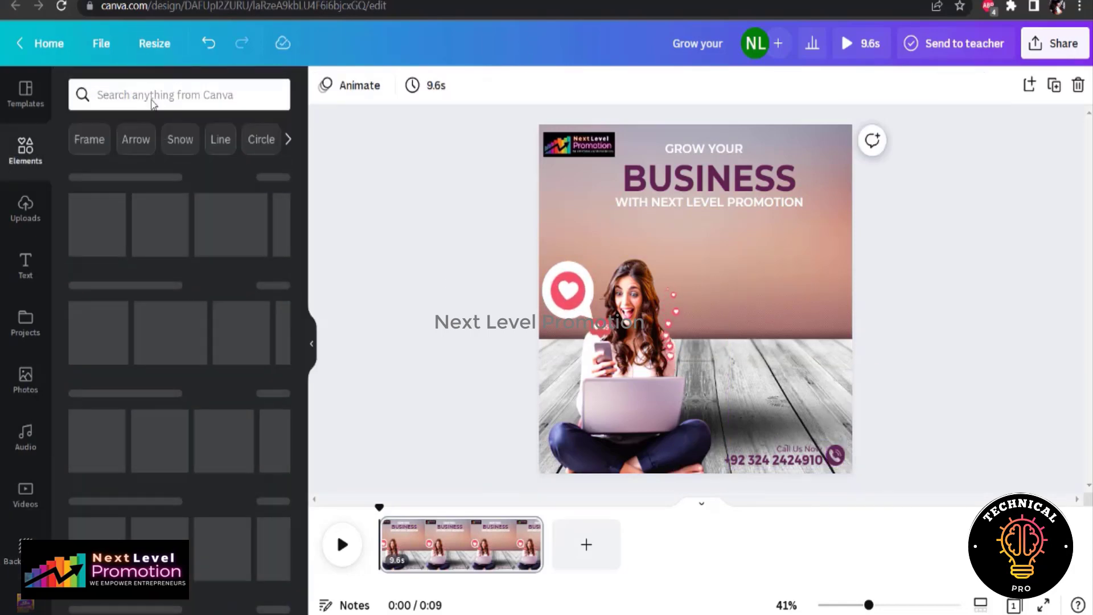
click(152, 97)
text(girl sitting with laptop)
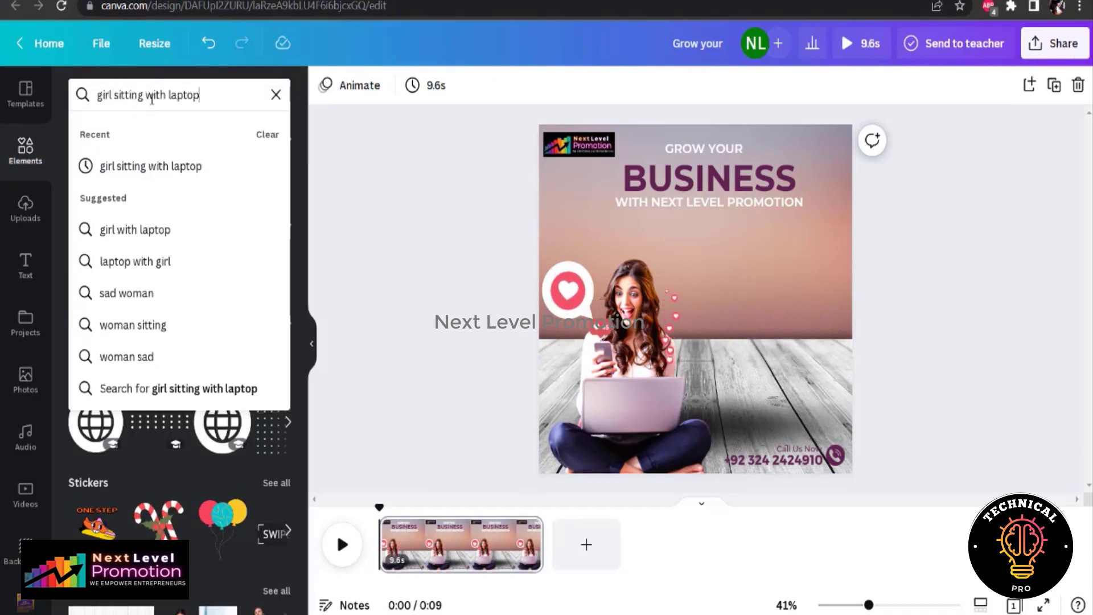
key(Return)
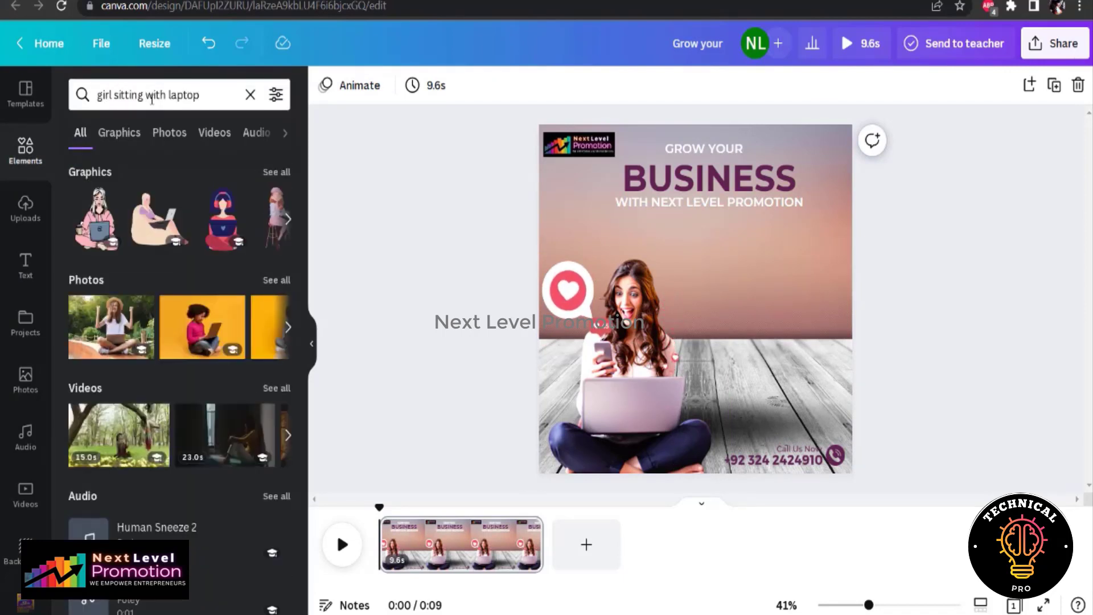
click(275, 280)
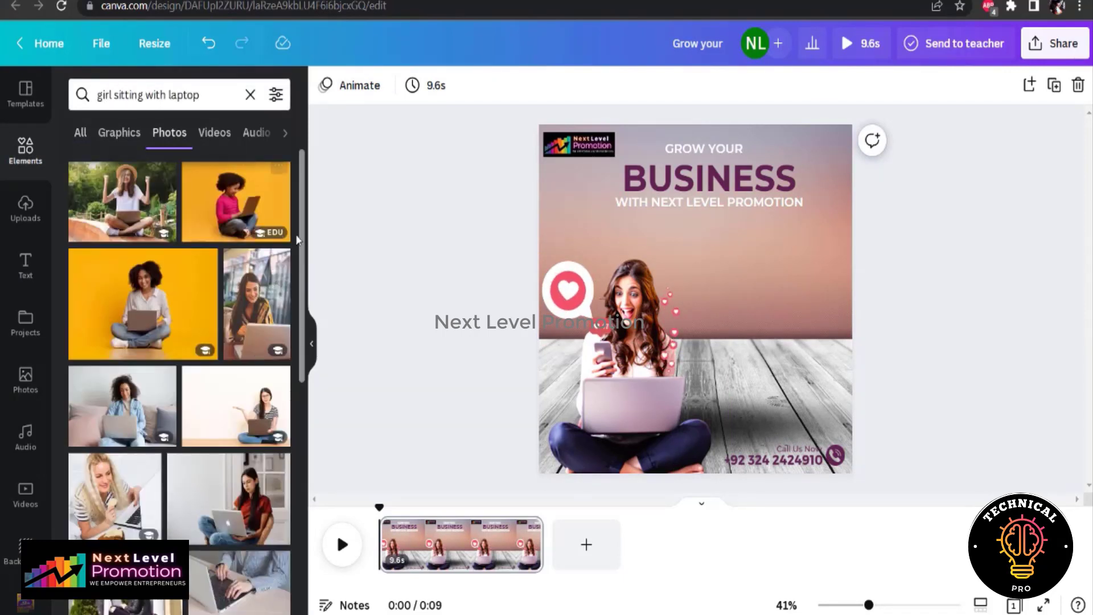
drag(297, 239, 303, 403)
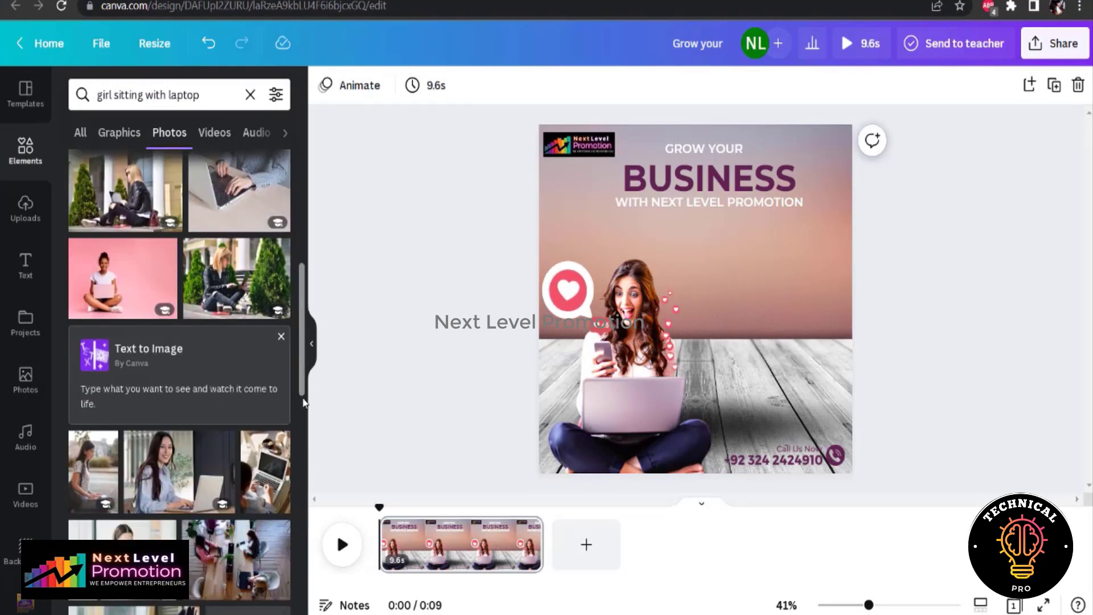
scroll(103, 477, down, 15)
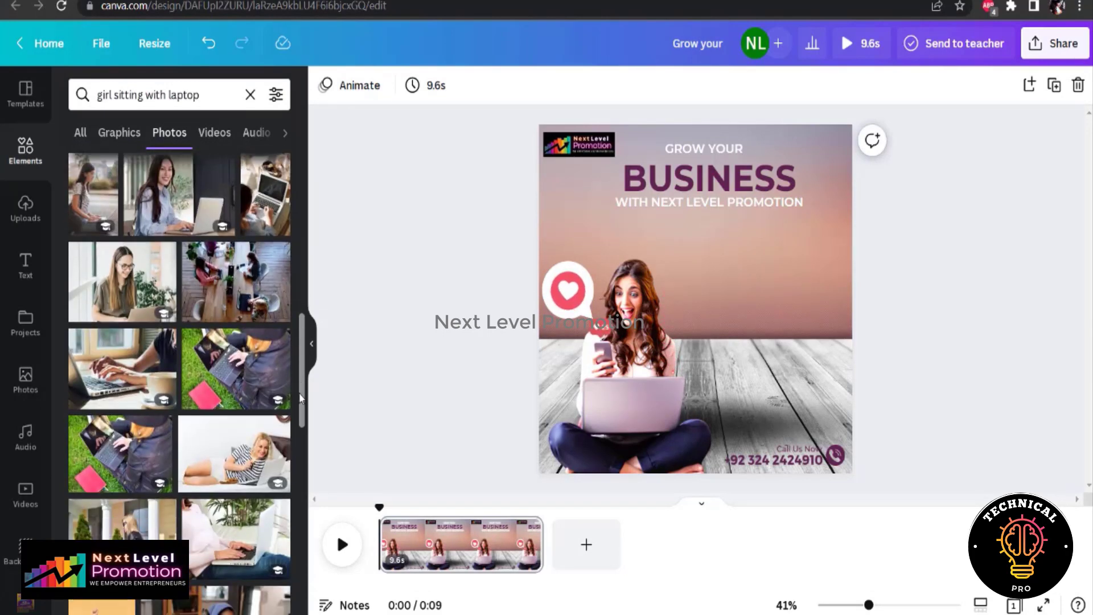
click(103, 477)
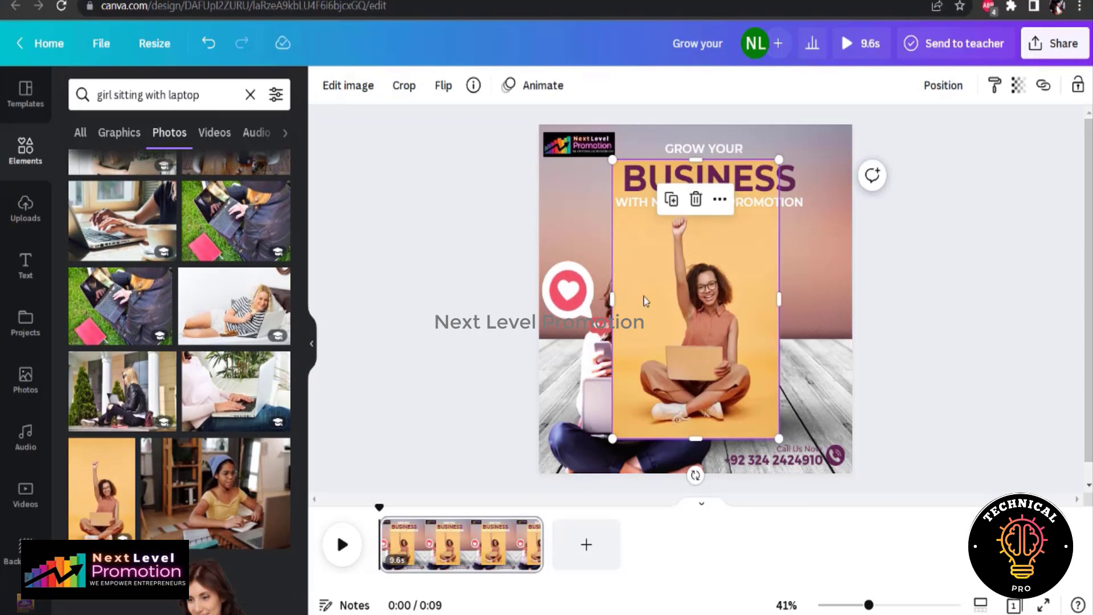
Remove the yellow background from the raised-fist woman photo and move it to the right of the first woman
click(352, 84)
click(89, 261)
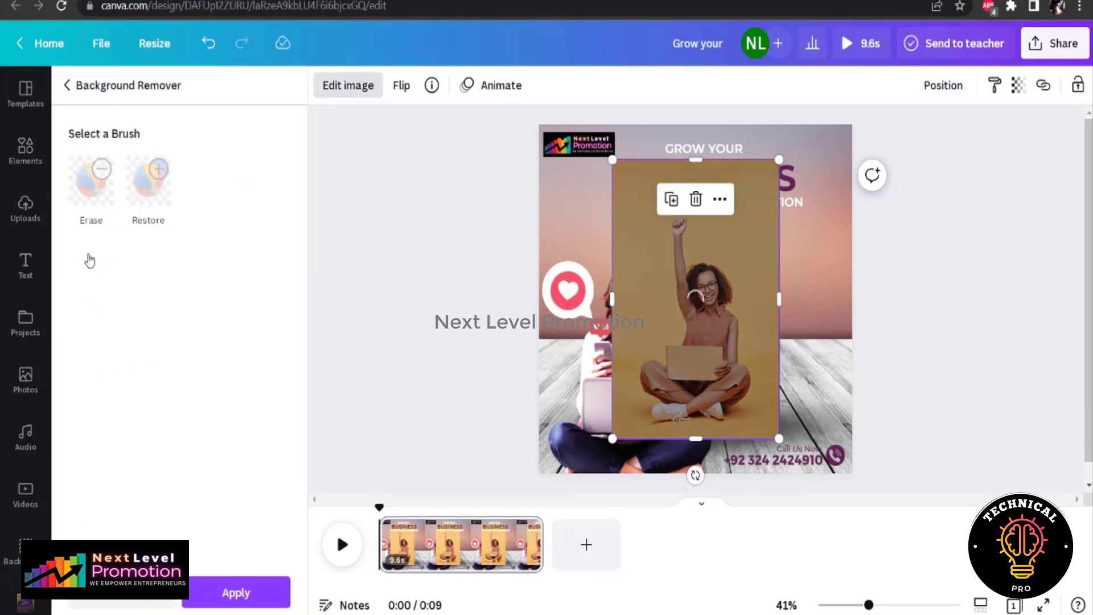
drag(717, 374, 773, 380)
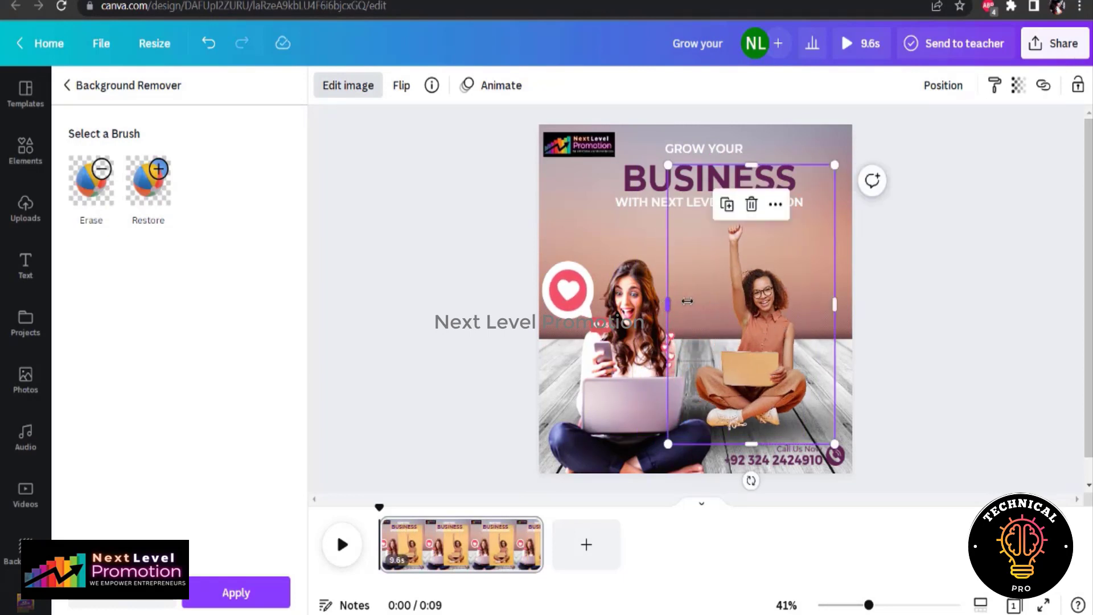
Crop the empty margins around the raised-fist woman and move her close to the design's right edge
drag(687, 301, 712, 300)
drag(762, 443, 760, 437)
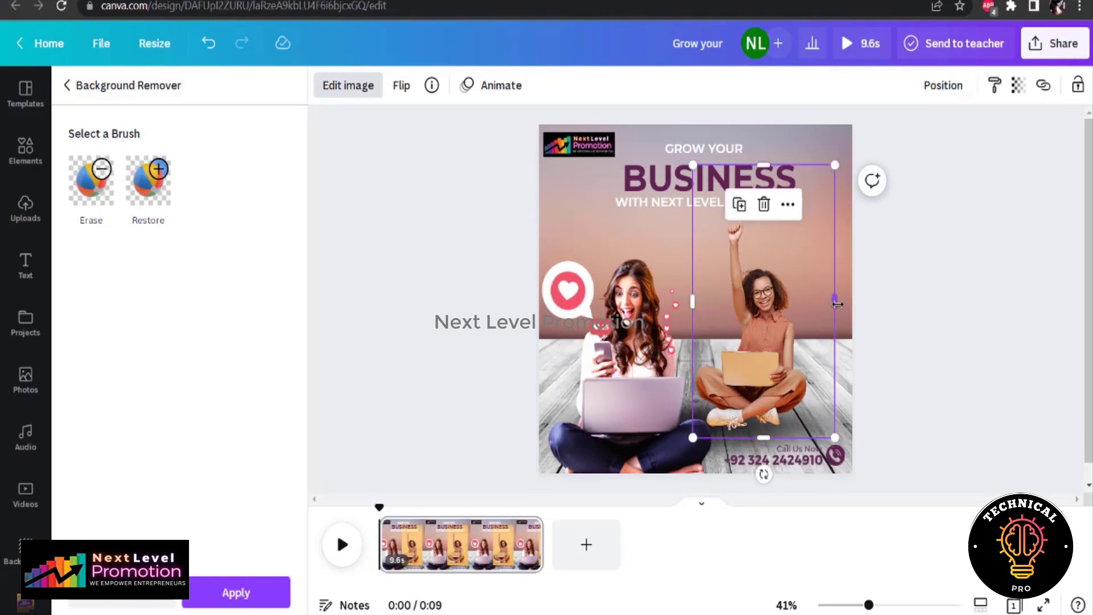
drag(837, 303, 816, 303)
drag(763, 166, 759, 218)
click(947, 362)
click(947, 363)
drag(752, 343, 789, 337)
click(958, 344)
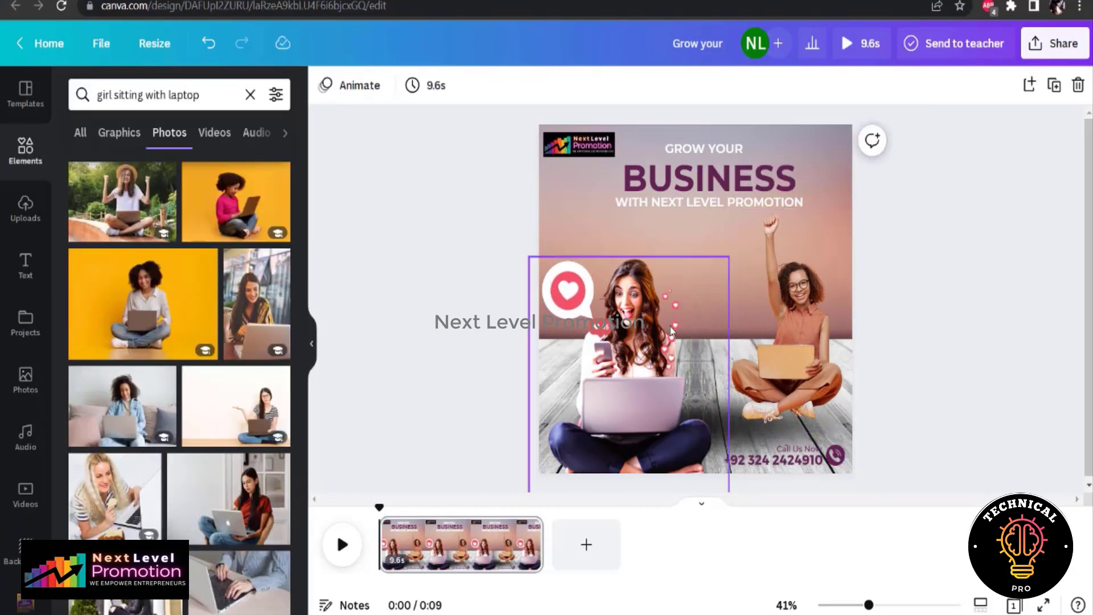
Search the elements for "facebook likes" and add the animated stream of blue thumbs-up icons from the graphics
triple_click(137, 98)
click(84, 133)
triple_click(159, 99)
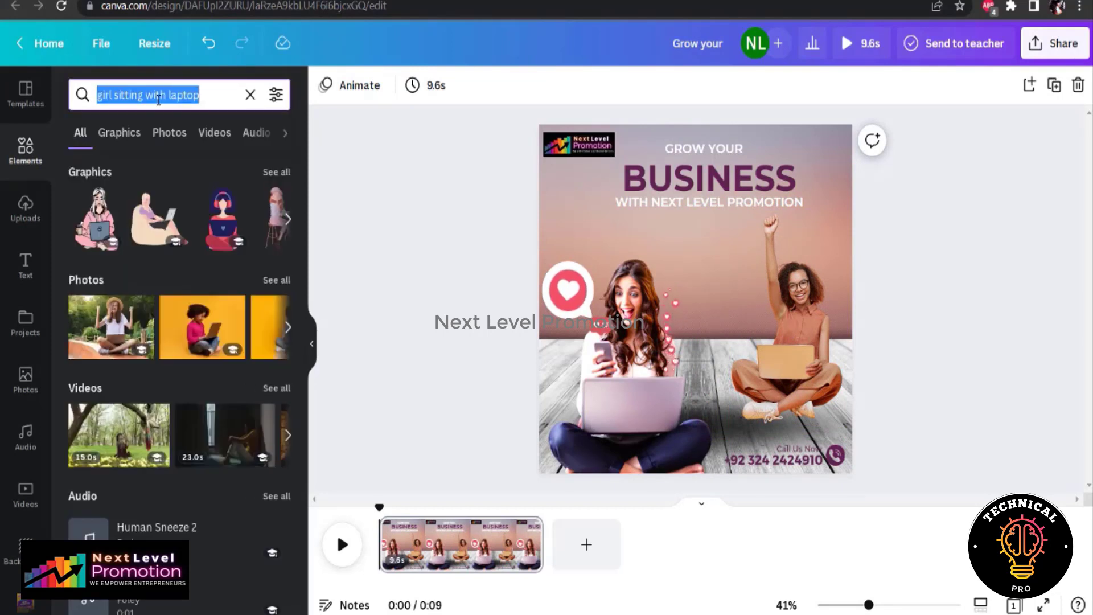
text(facebook likes)
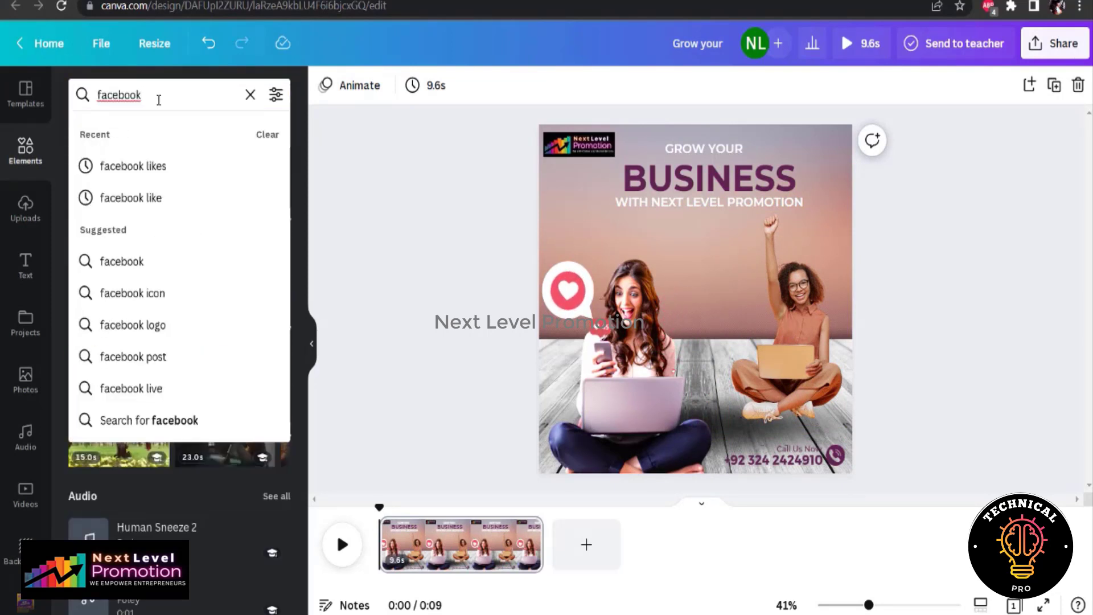
key(Return)
click(277, 172)
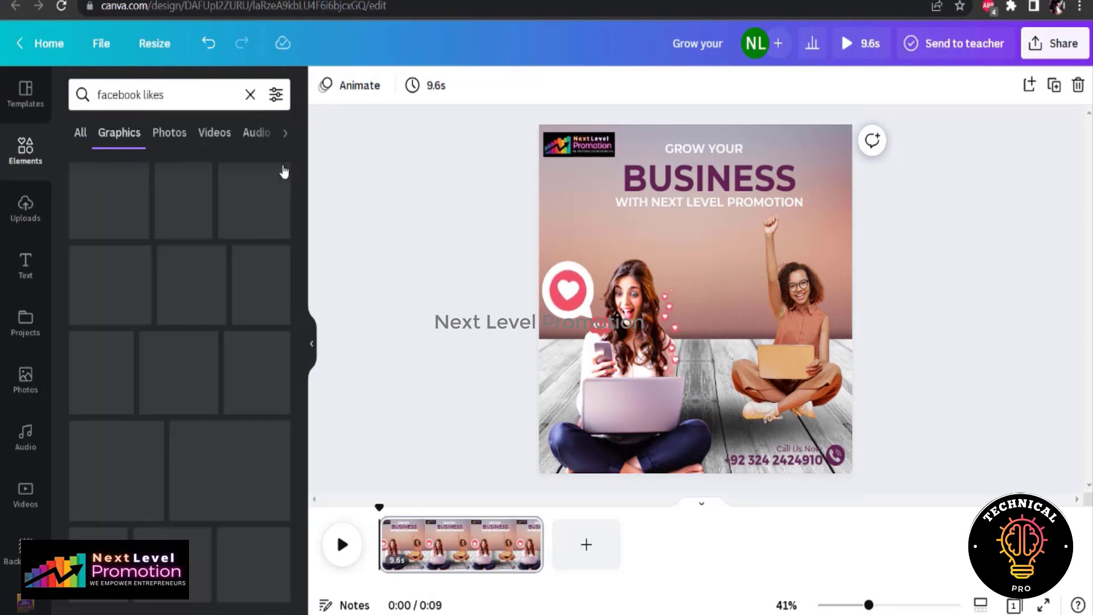
click(96, 301)
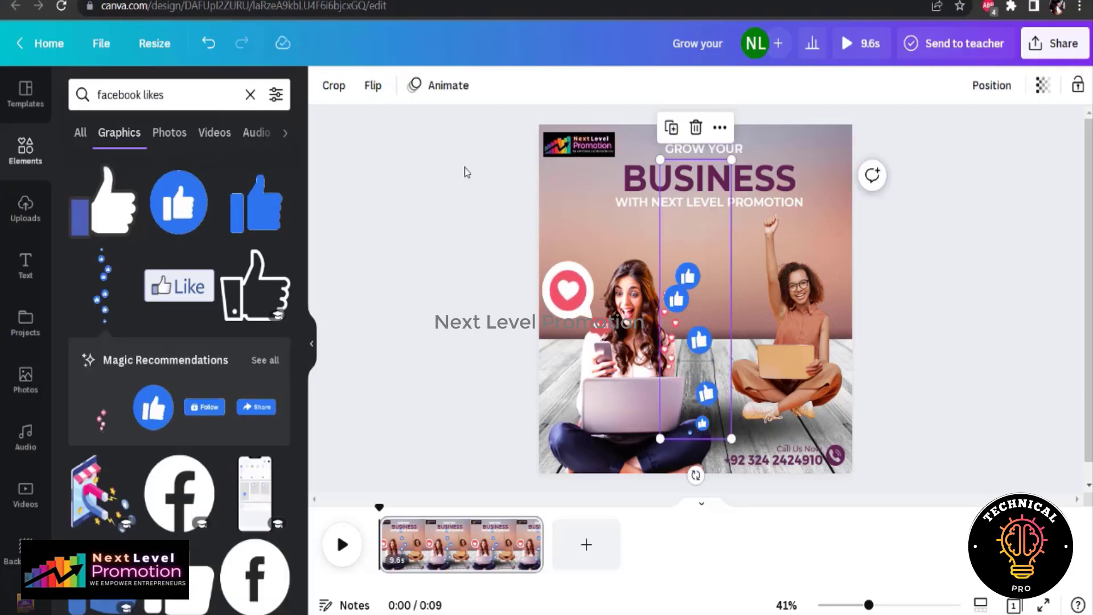
Shrink the thumbs-up stream and place it behind the raised-fist woman's arm, and move her slightly to the right
drag(660, 156, 700, 322)
drag(719, 382, 777, 308)
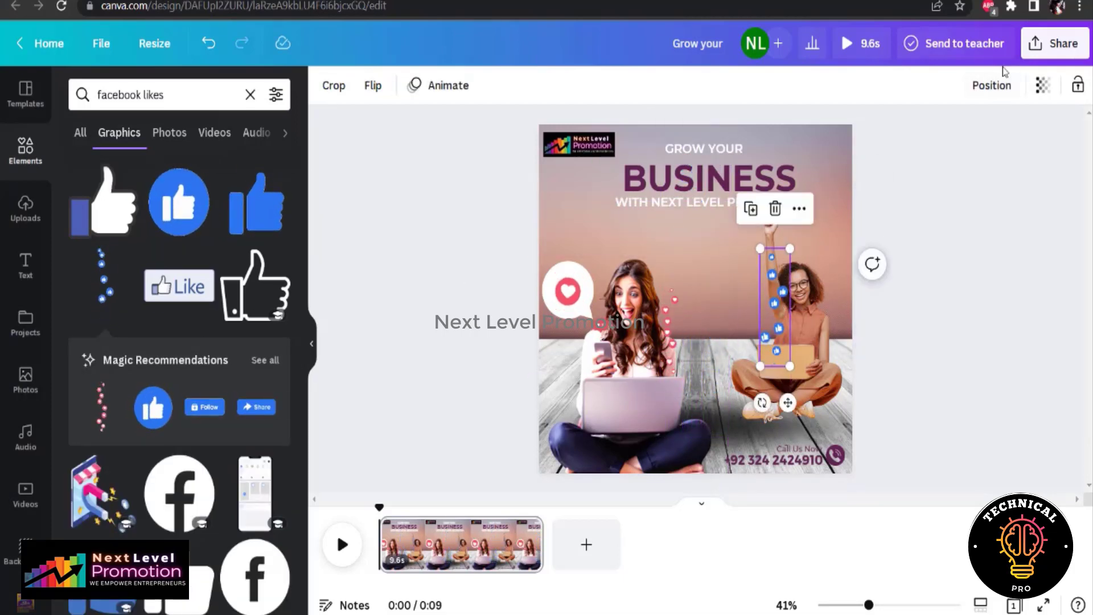
click(991, 85)
click(967, 365)
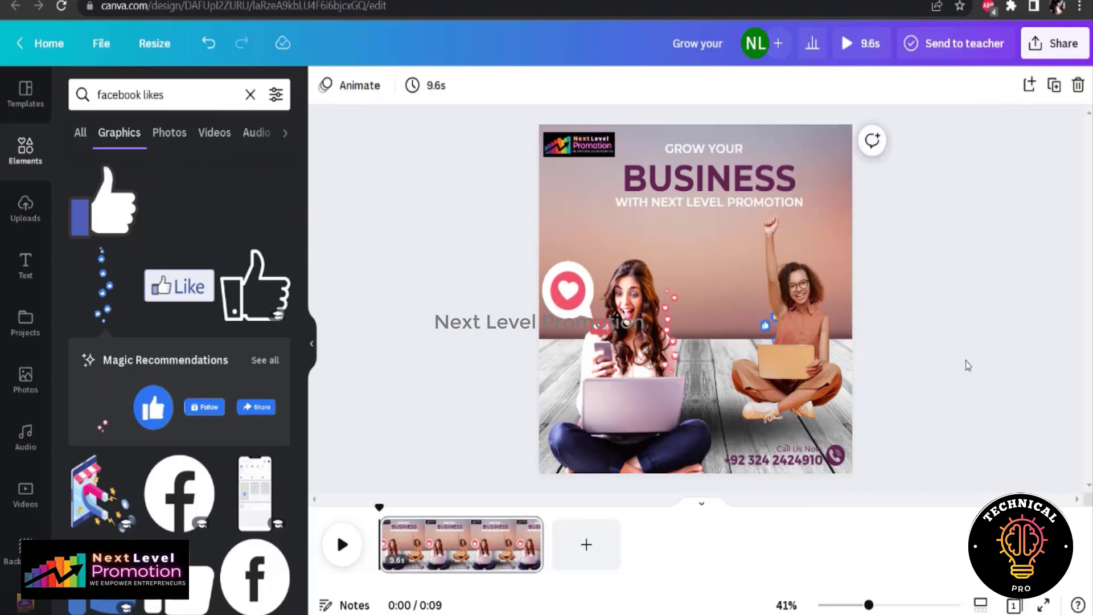
drag(786, 329, 798, 335)
click(942, 352)
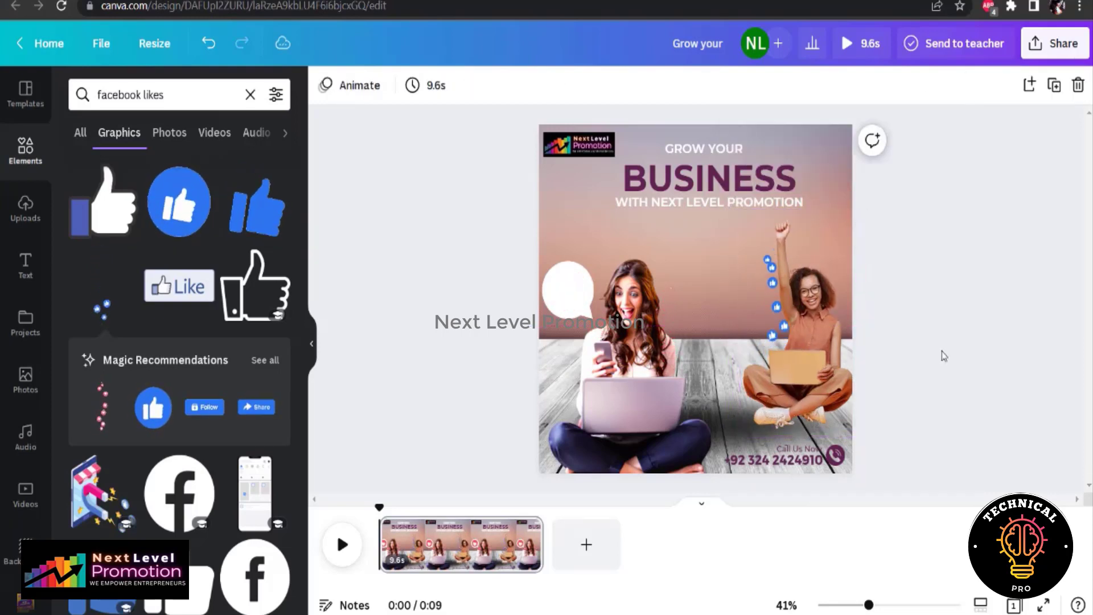
Add a separate text line below the tagline from a copy of the phone number, replacing its content with "NEXTLEVELPRO MOTION.STORE"
click(763, 466)
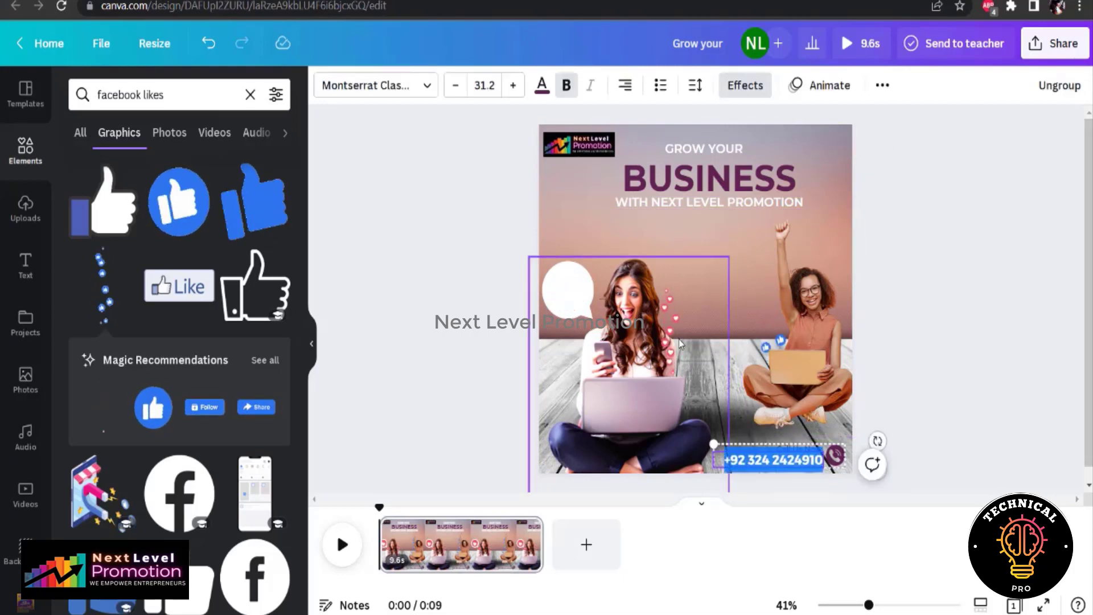
click(713, 242)
key(ctrl+v)
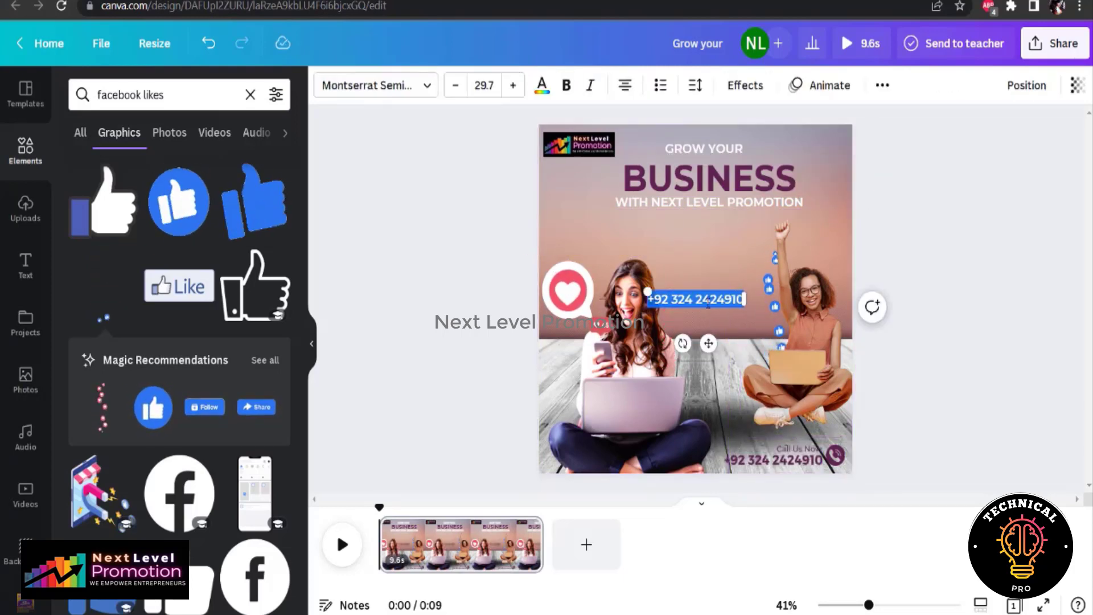
text(N)
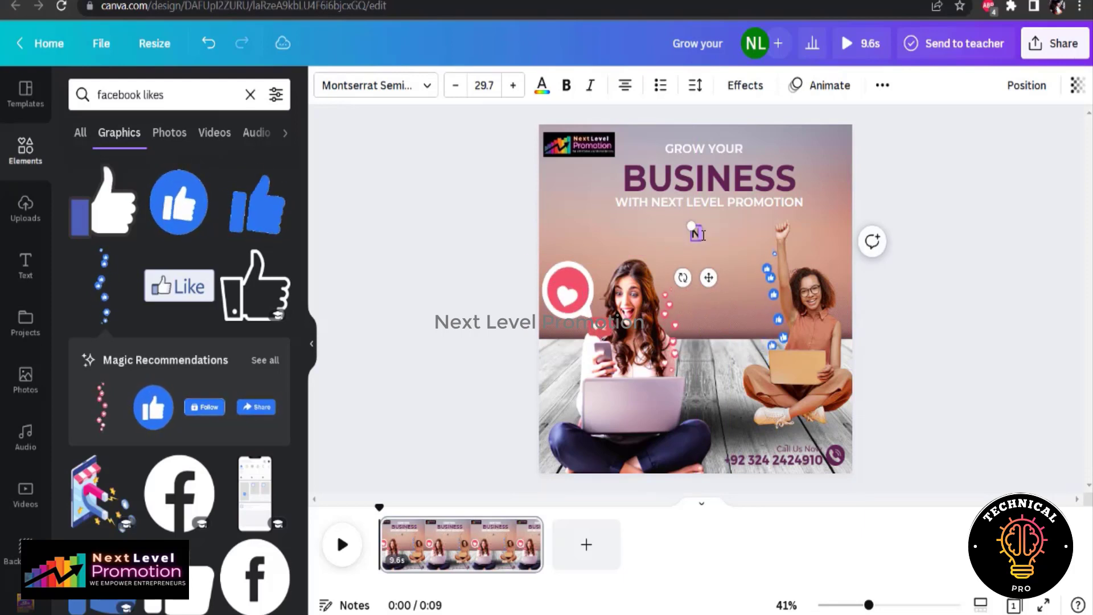
text(EXTLEVELPRO)
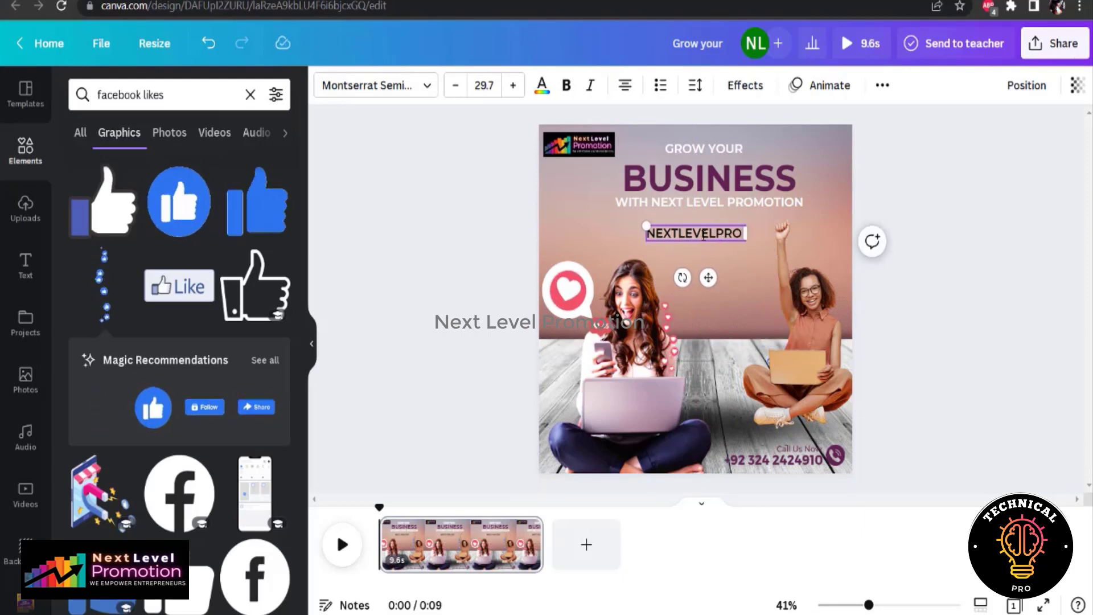
text( MOTION.STORE)
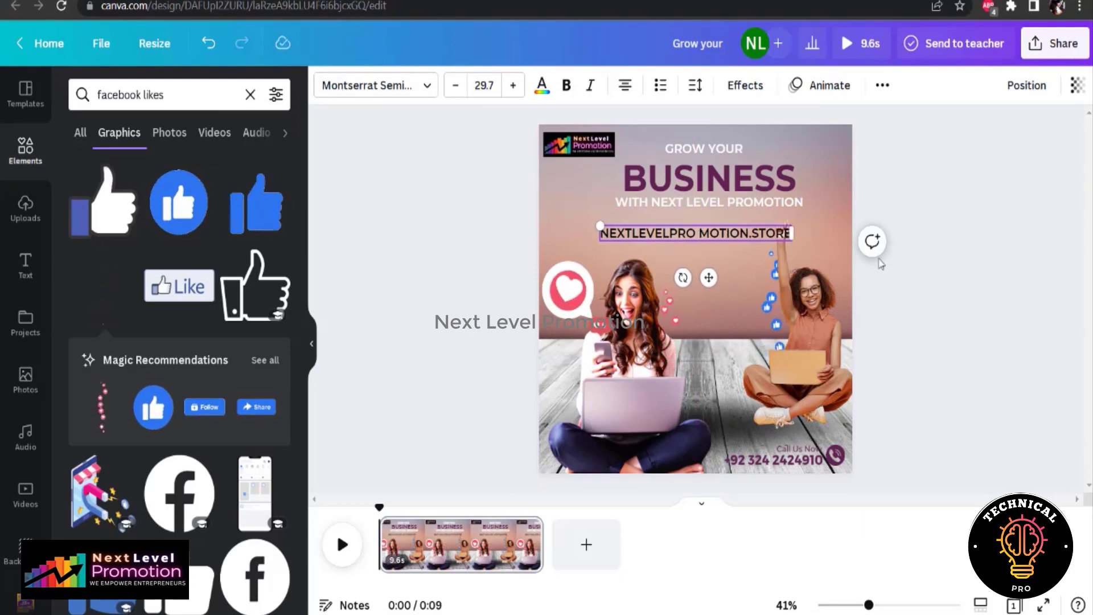
click(880, 263)
Shrink the web address text to size 25.2, place it directly under the tagline and color it dark purple
click(695, 233)
drag(600, 225, 629, 227)
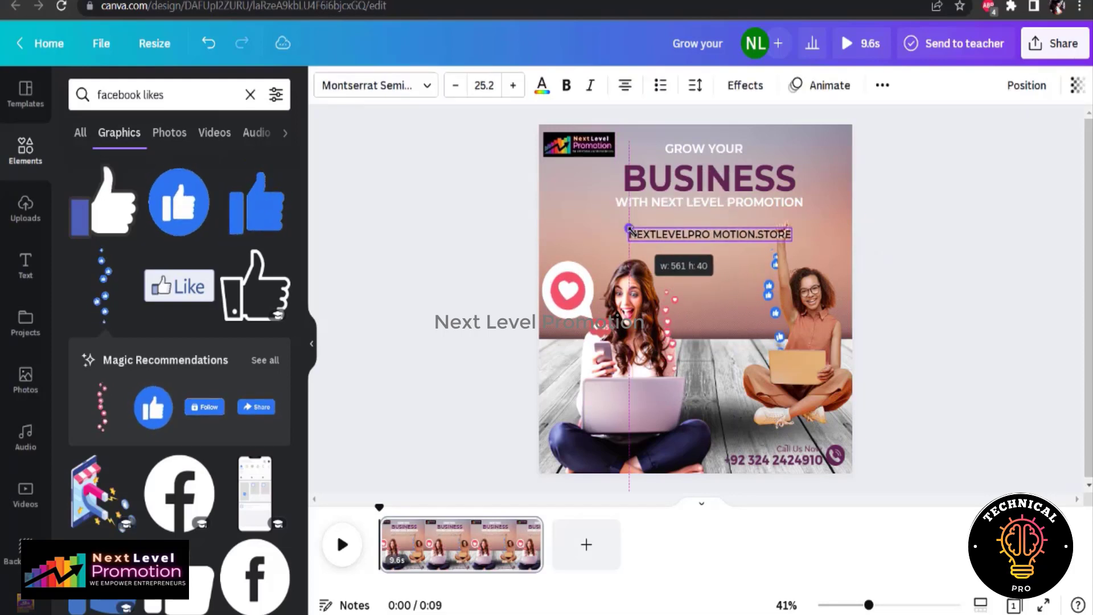
click(937, 348)
drag(720, 237, 729, 218)
click(542, 86)
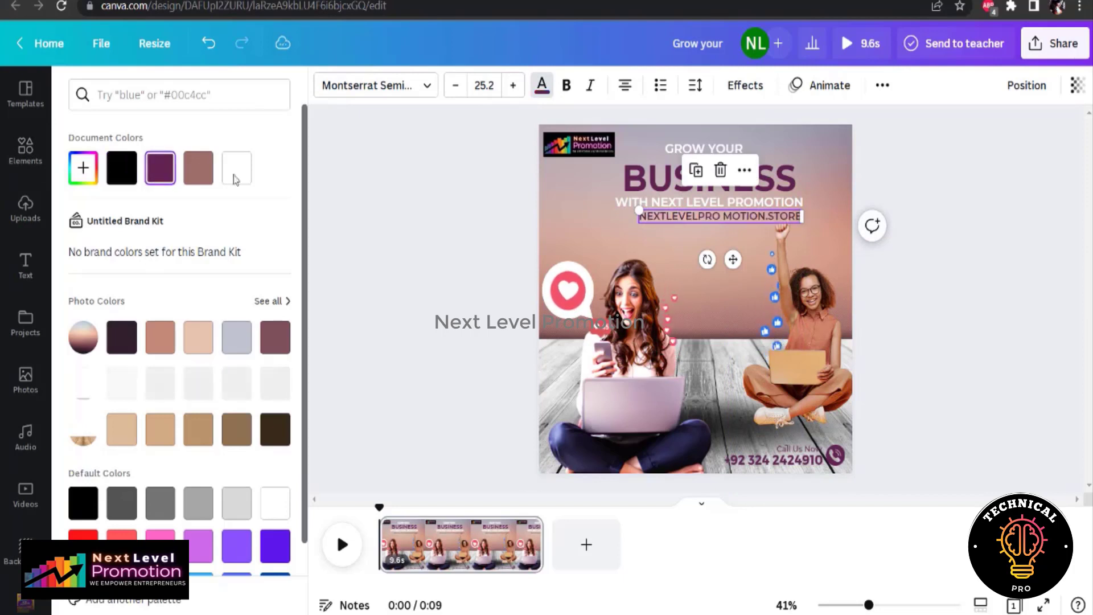
Search the elements for "facebook" and add the blue square Facebook logo from the graphics
click(449, 208)
triple_click(163, 103)
text(f)
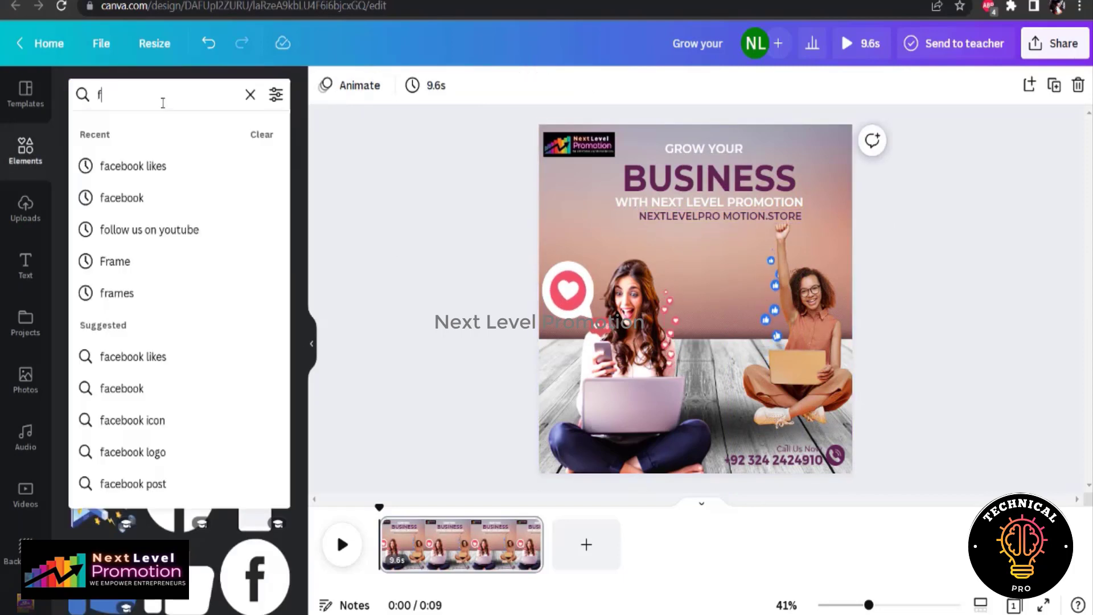
text(acebook)
key(Return)
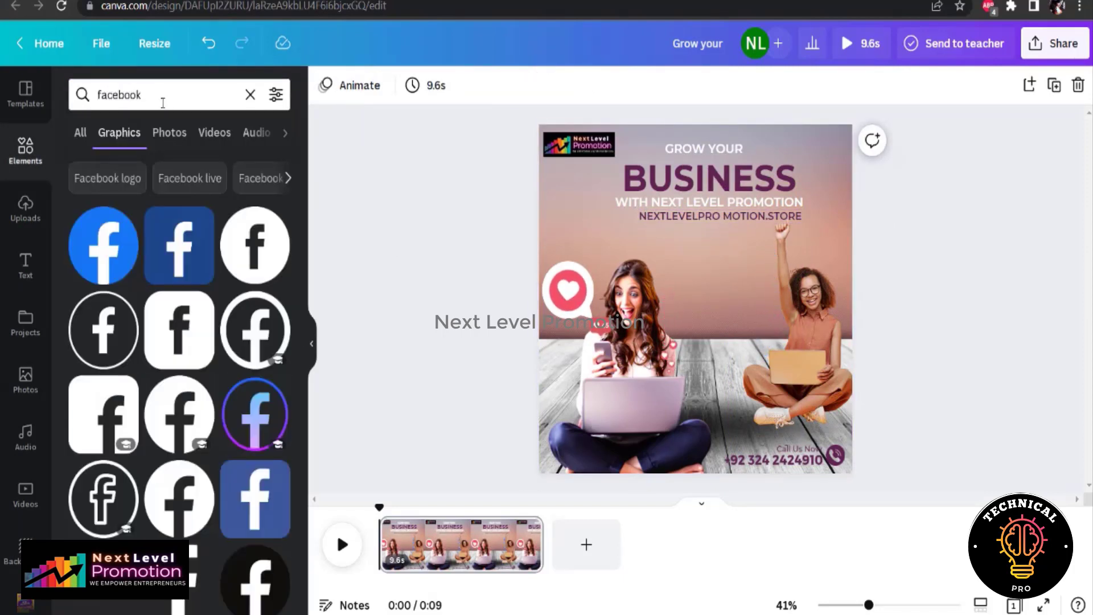
click(180, 245)
Search the elements for "instagram", add the colored gradient Instagram icon and shrink it to a small icon
double_click(147, 104)
text(ins)
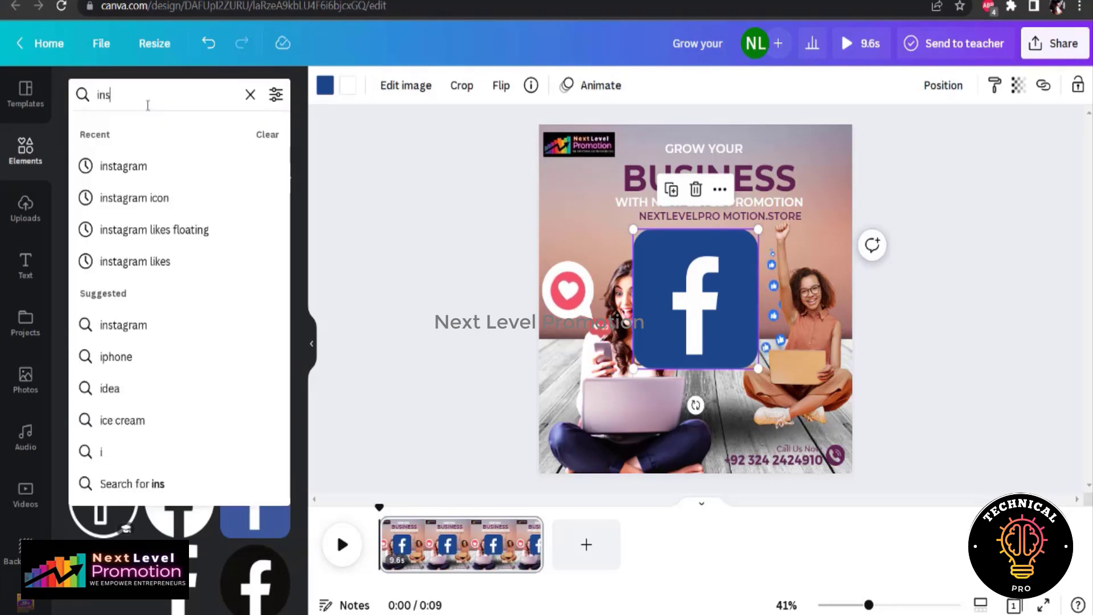
text(tagram)
click(123, 166)
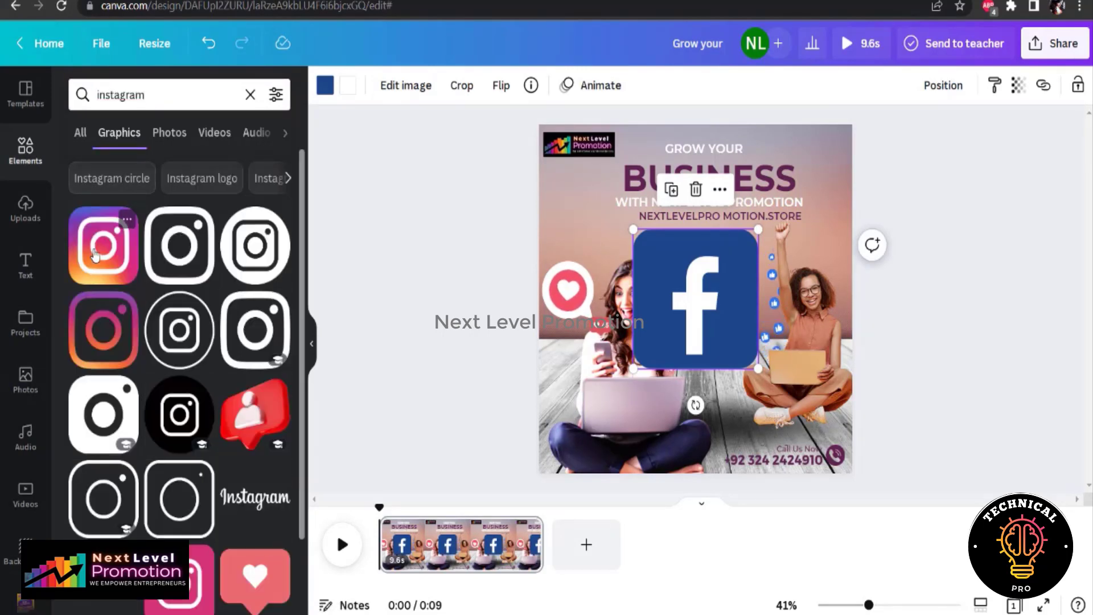
click(103, 244)
drag(570, 160, 803, 419)
Shrink the Facebook logo to match the Instagram icon and place both side by side directly before the web address
click(695, 297)
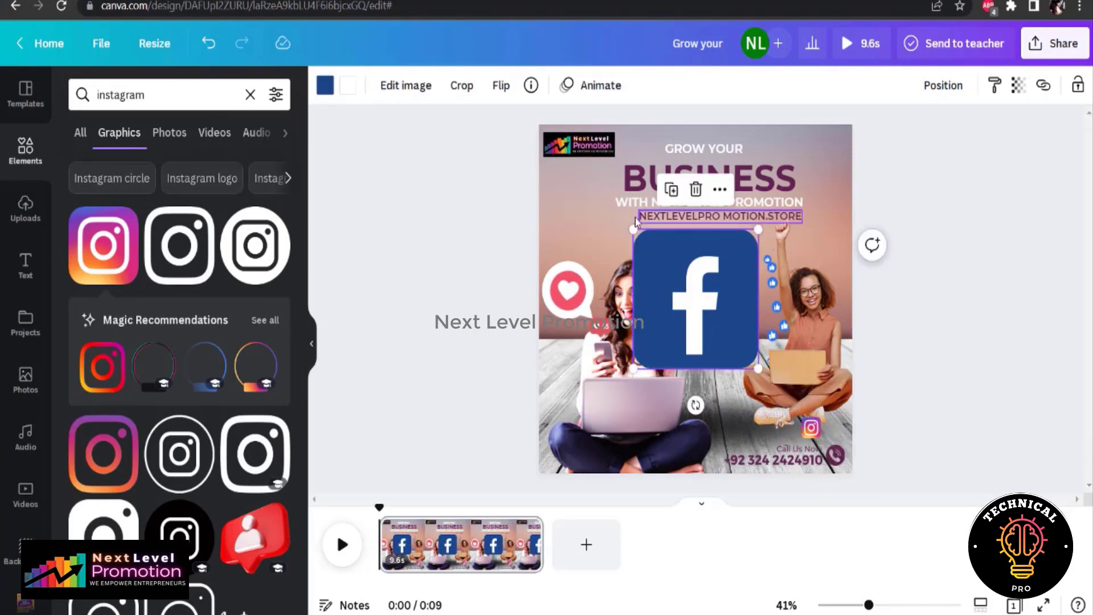
drag(633, 231, 608, 225)
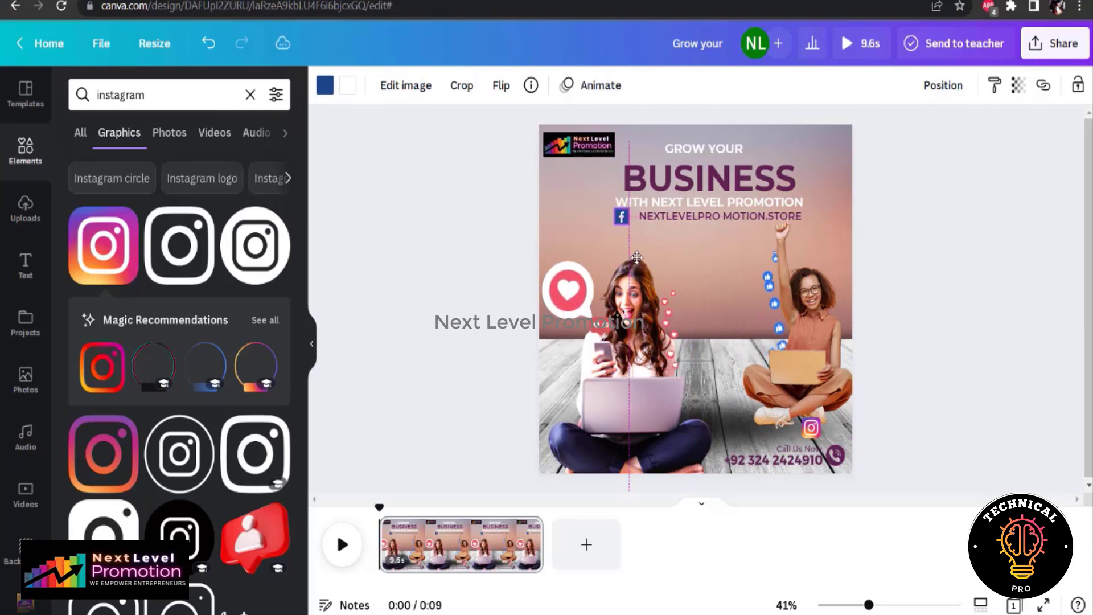
click(812, 426)
drag(811, 426, 645, 260)
drag(633, 261, 642, 263)
click(632, 216)
click(910, 258)
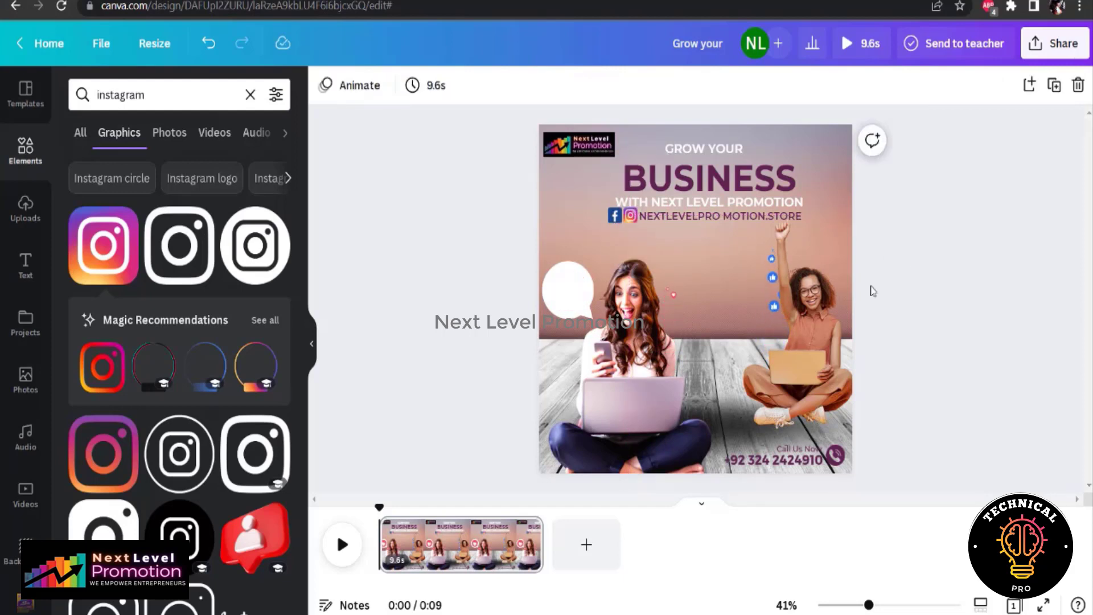
Move the raised-fist woman slightly down and make the web address text bold
drag(793, 314, 793, 328)
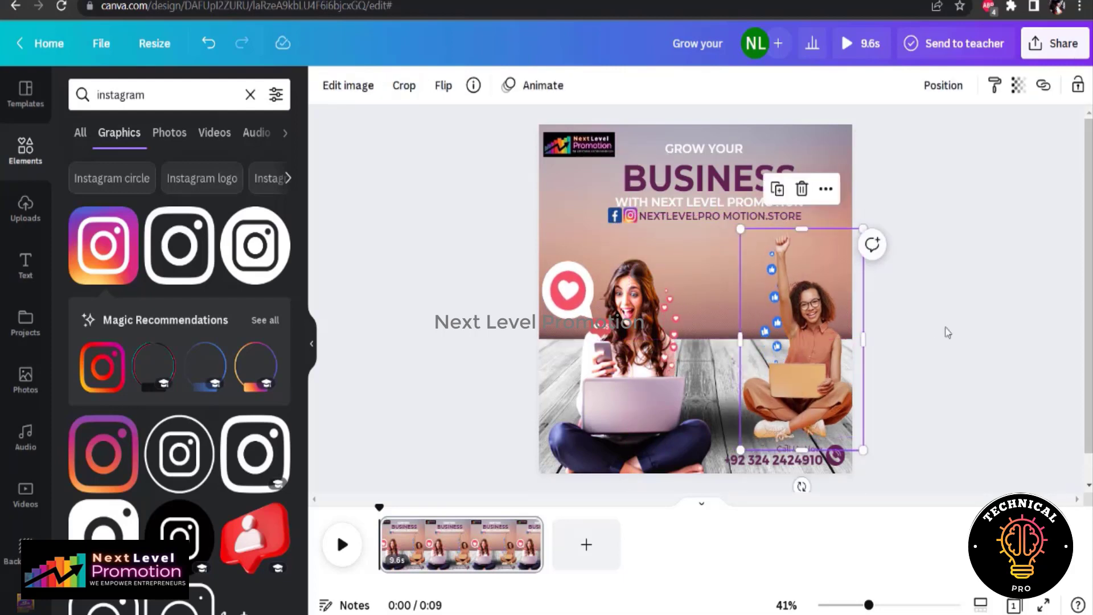
click(947, 331)
click(710, 219)
click(568, 88)
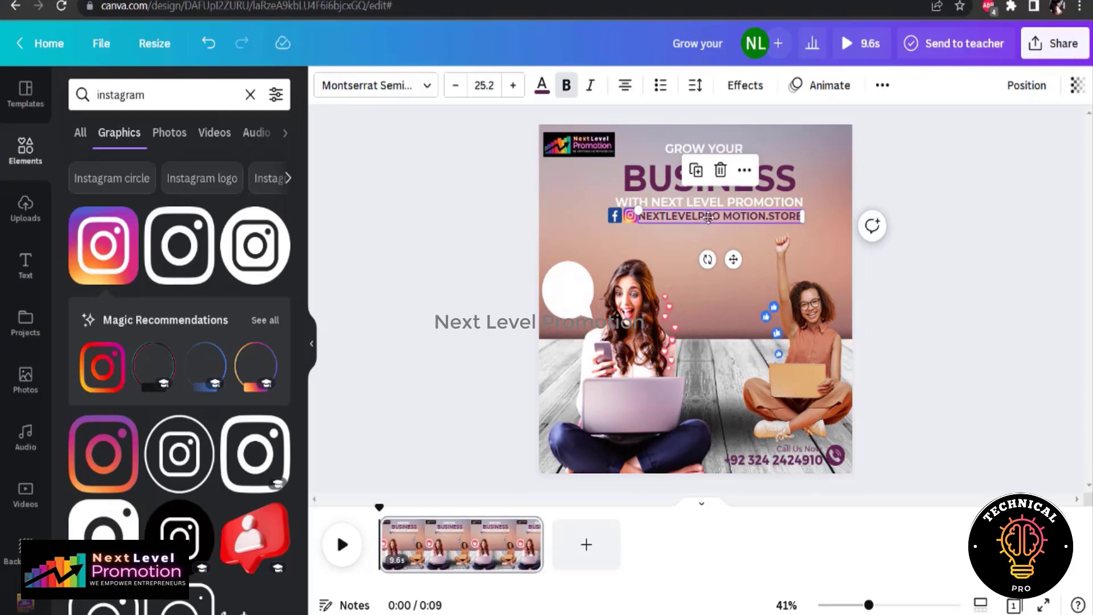
Move the web address and both icons slightly lower with even gaps, and correct the address to "NEXTLEVELPROMOTION.STORE"
drag(708, 218, 716, 224)
click(630, 217)
drag(642, 259, 632, 267)
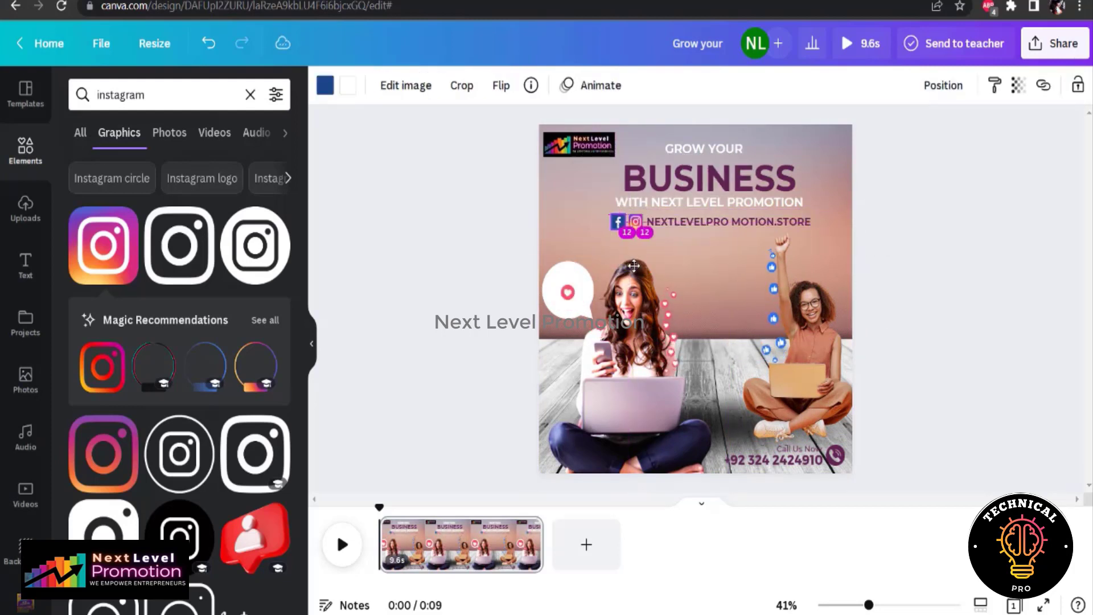
click(476, 215)
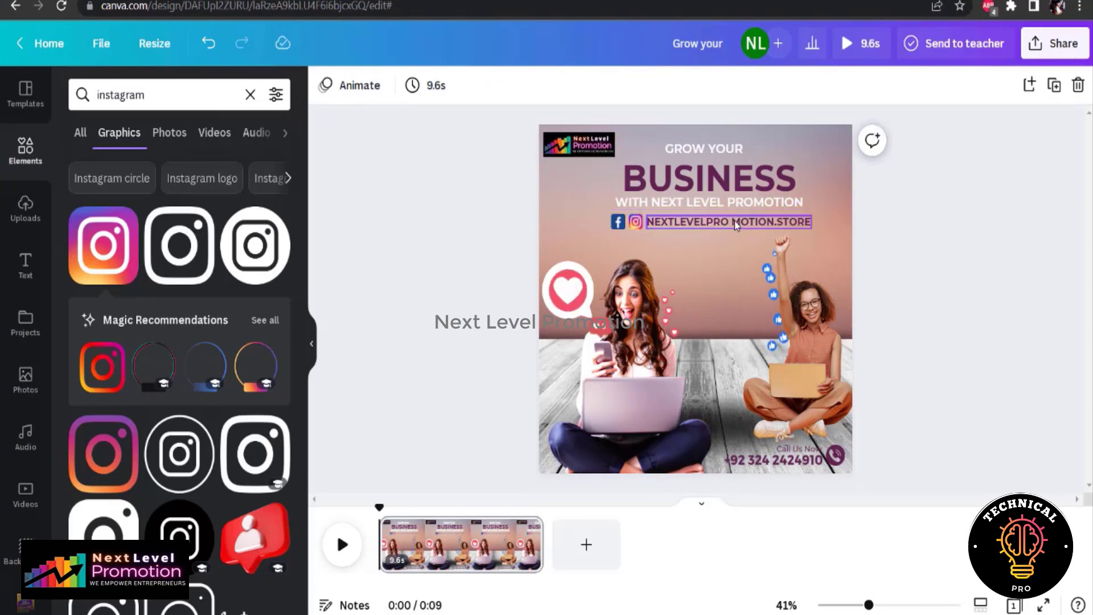
click(751, 221)
click(929, 290)
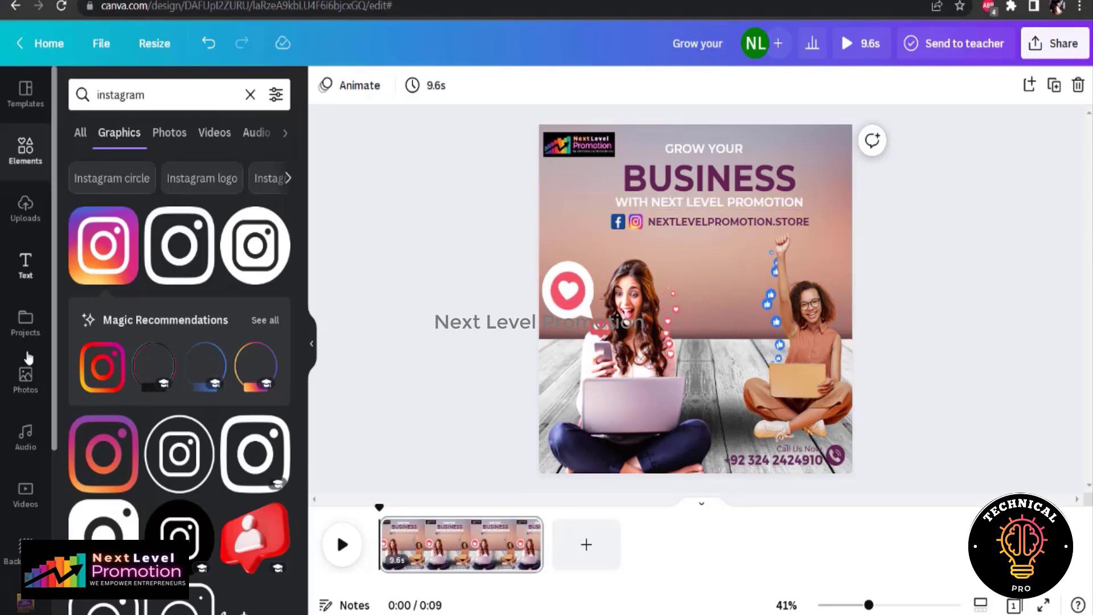
Add the uploaded FDownloader.net audio track to the video and title the design "NLP - Facebook video Post"
click(25, 210)
click(255, 216)
click(171, 330)
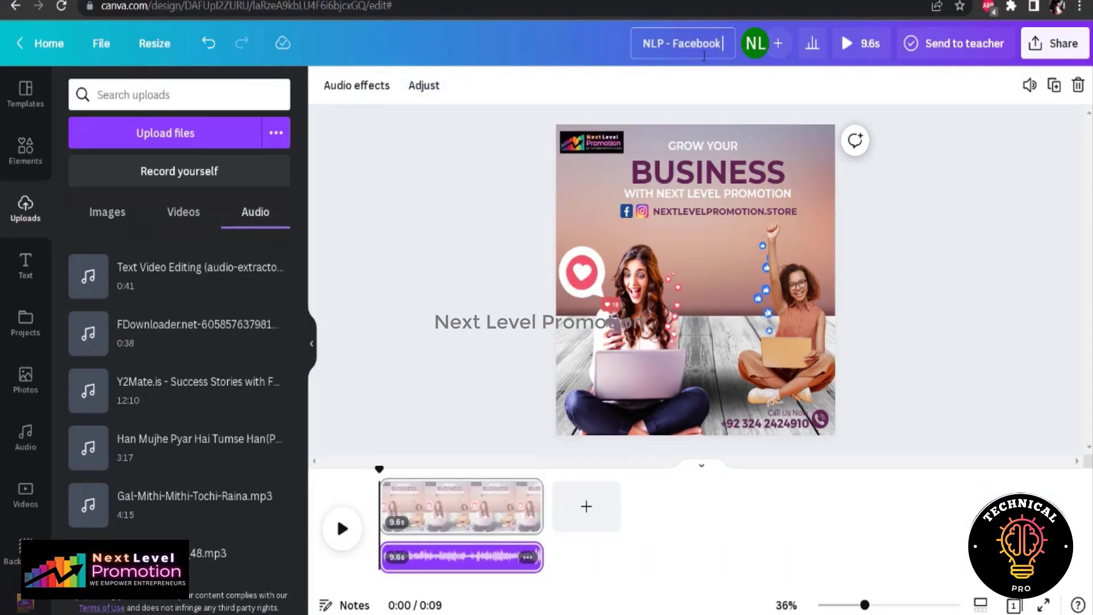
Trim the video page to 6.0 seconds and apply the Fun page animation
click(458, 506)
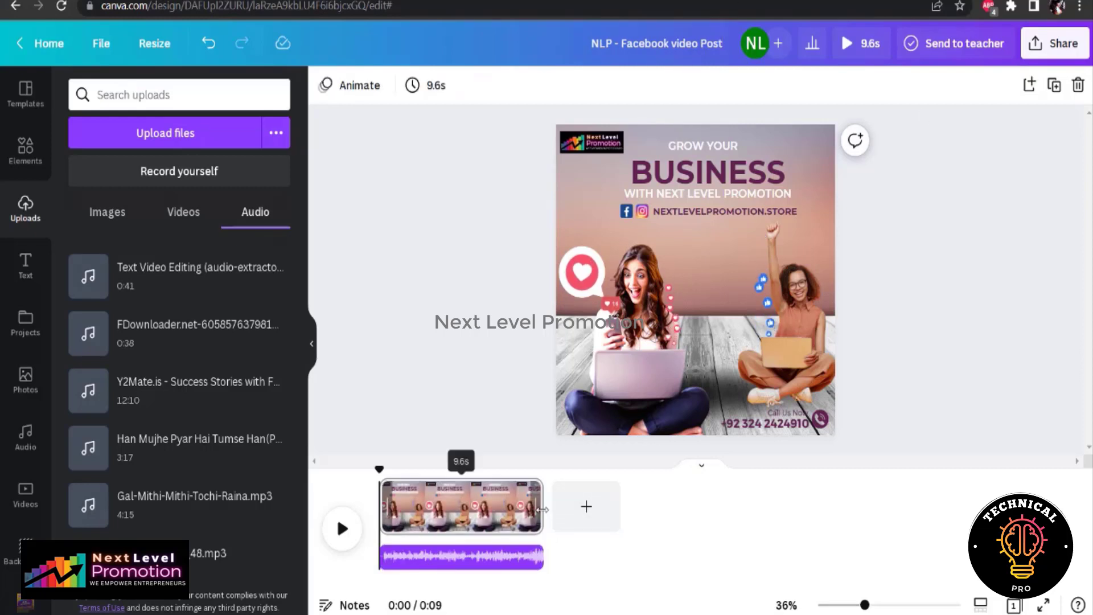
drag(542, 507, 483, 508)
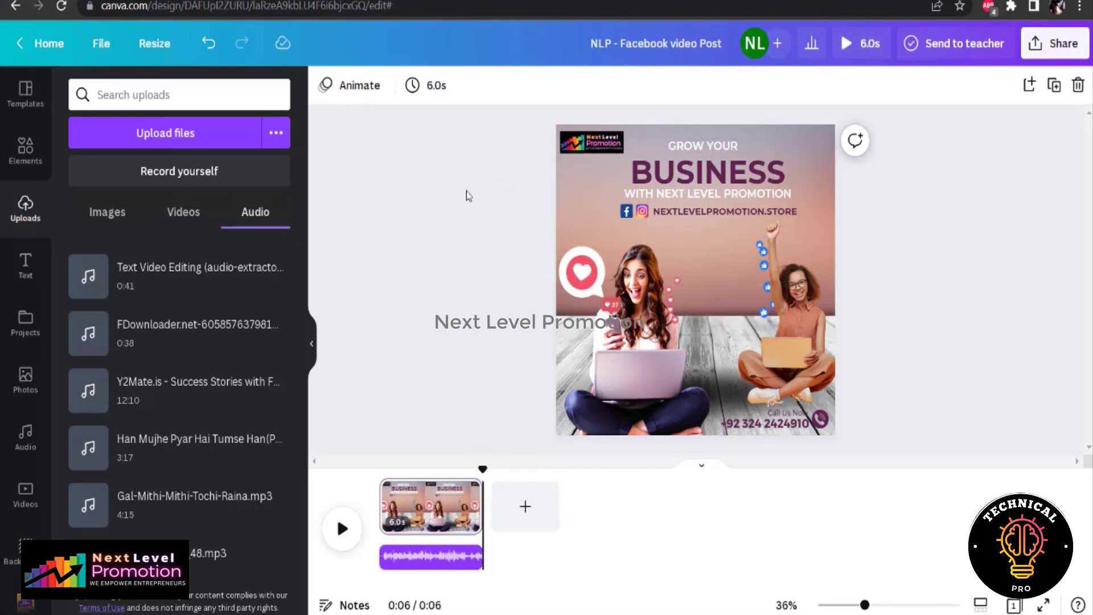
click(362, 89)
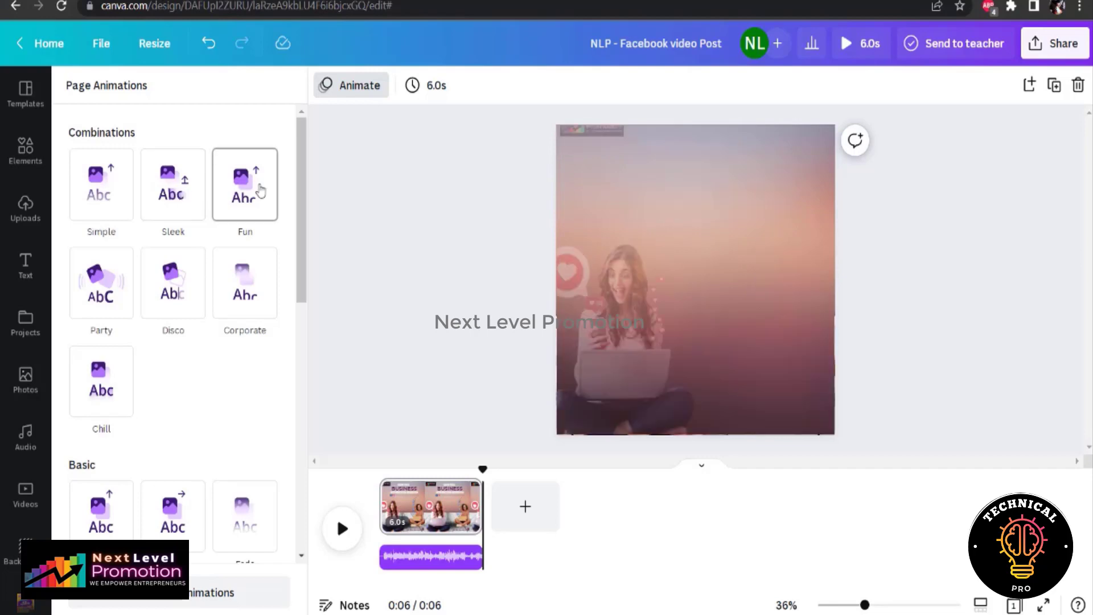
click(259, 190)
Preview the finished video and download it as an MP4 Video at 1,080 × 1,080 px
click(862, 44)
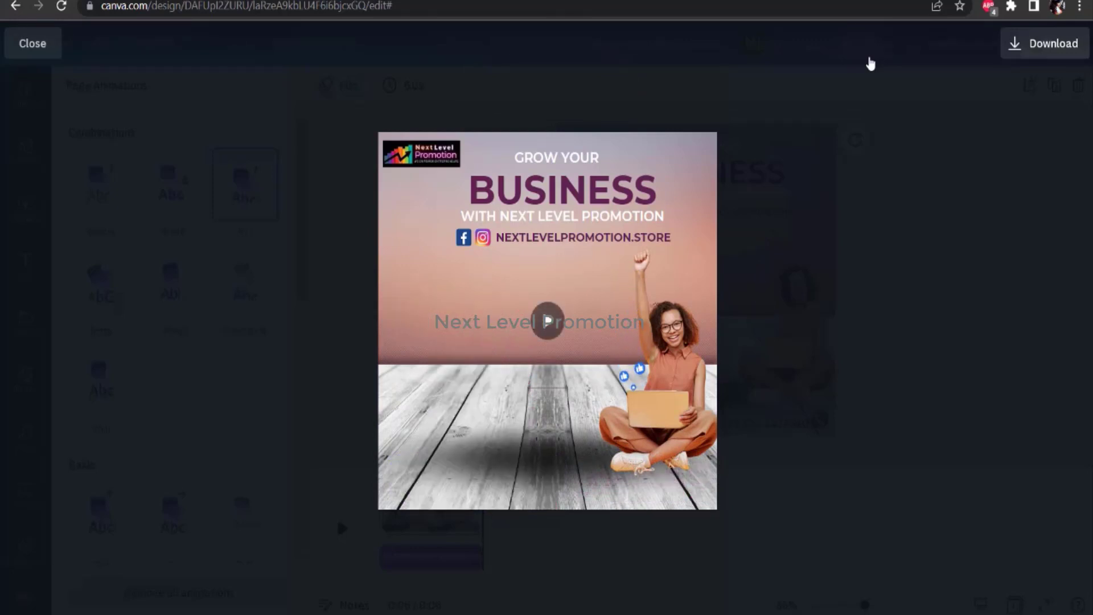
click(1031, 44)
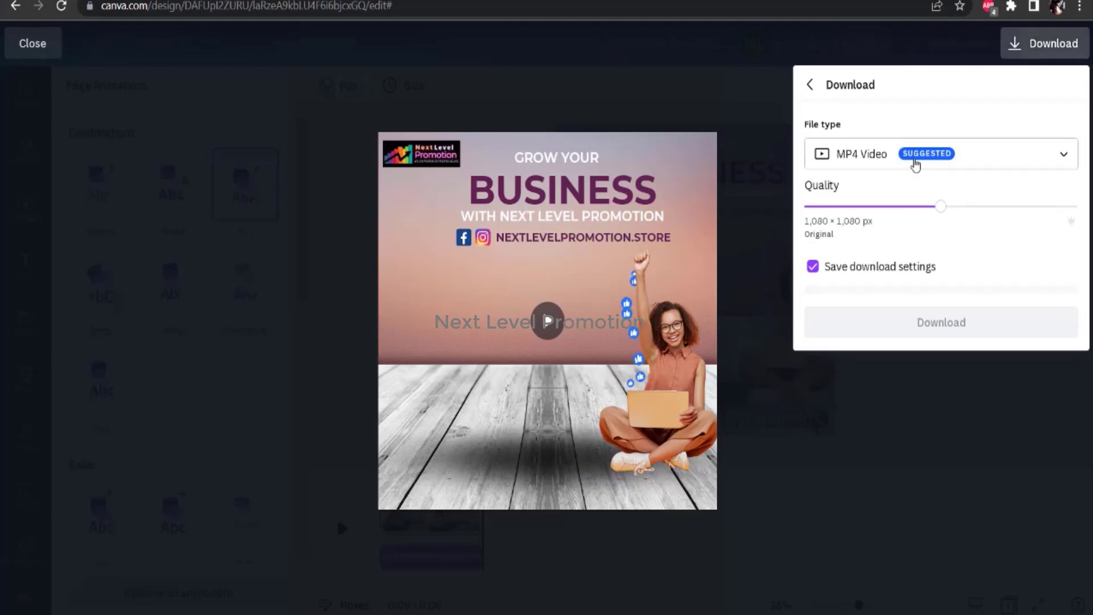
click(940, 317)
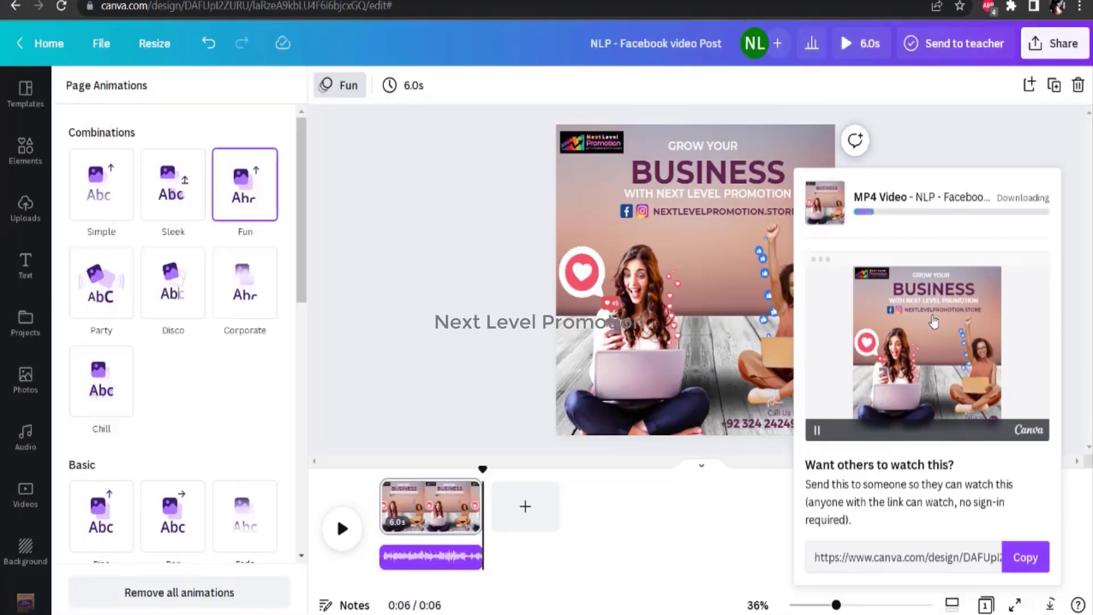